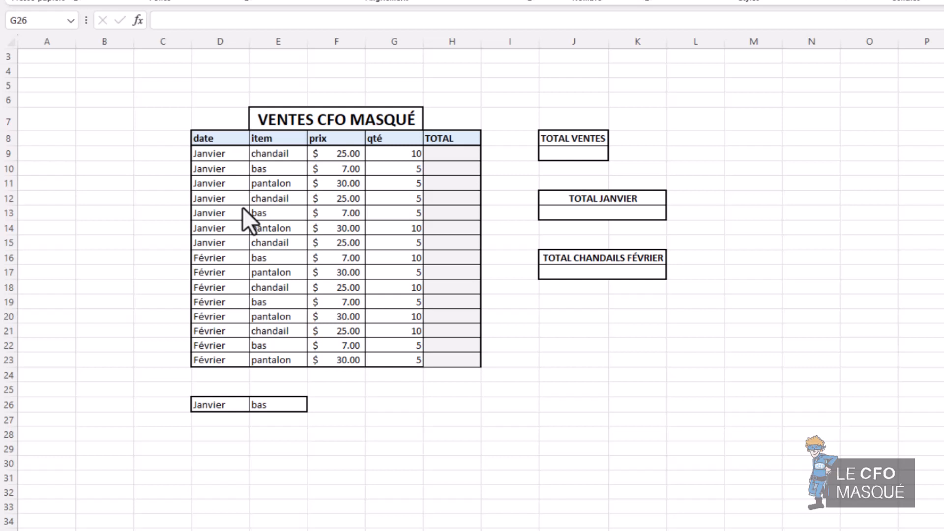
Calculate every row's total as price times quantity by entering =F9*G9 in H9 and filling it down to H23
left_click(452, 159)
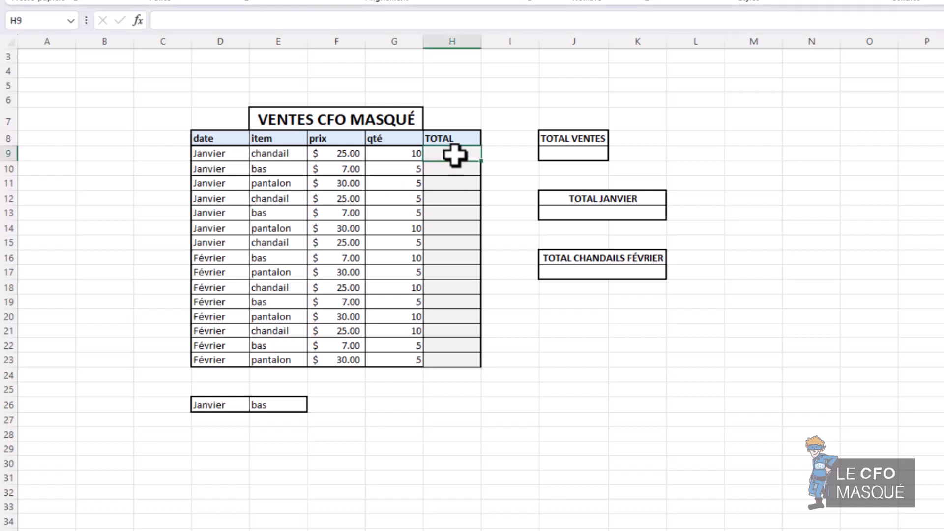
left_click_drag(454, 156, 460, 363)
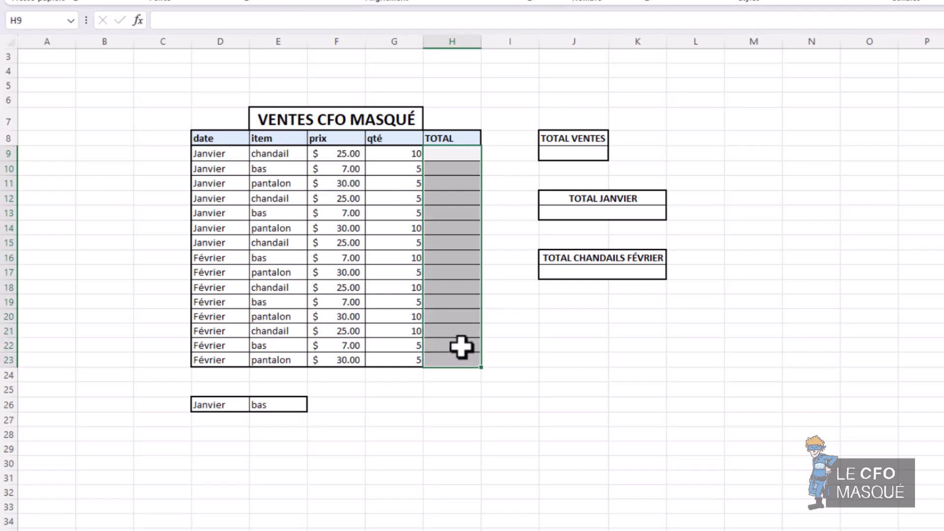
left_click(448, 154)
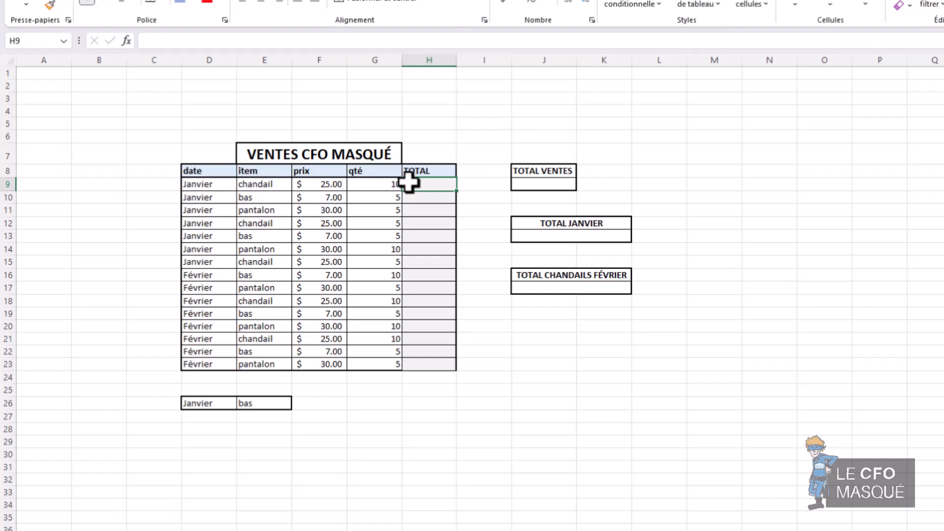
type("=")
left_click(320, 186)
type("*")
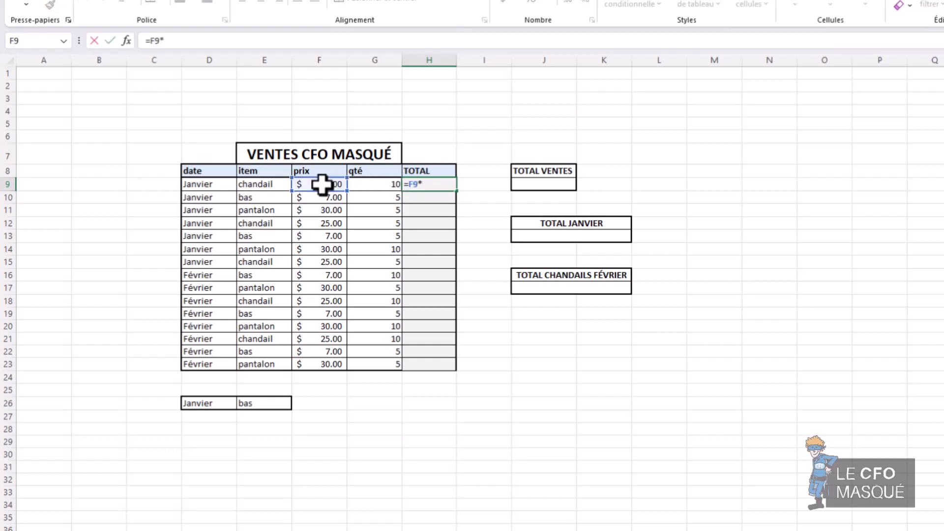
left_click(363, 185)
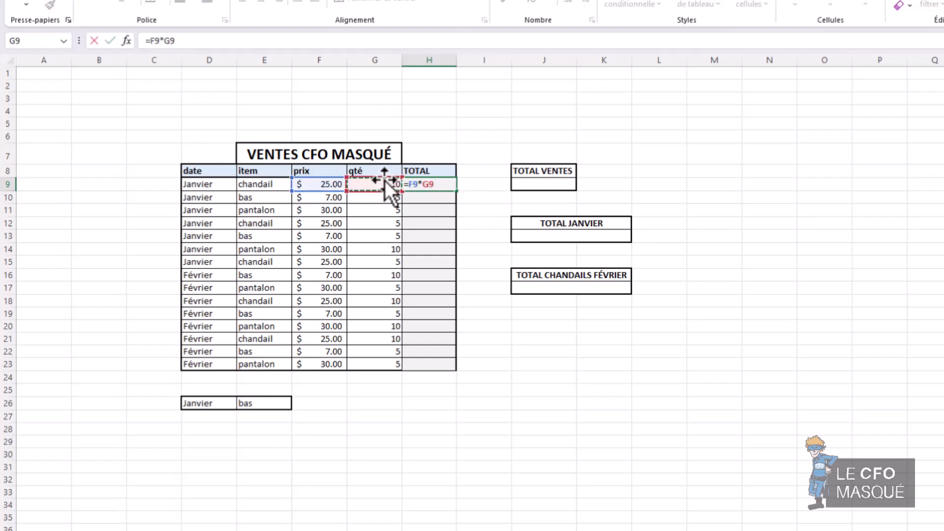
key("Return")
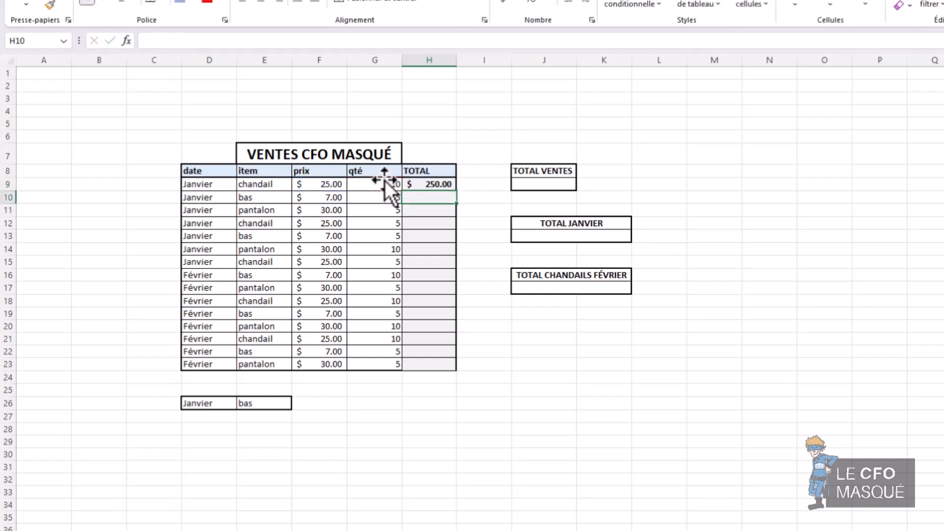
left_click(428, 184)
double_click(458, 193)
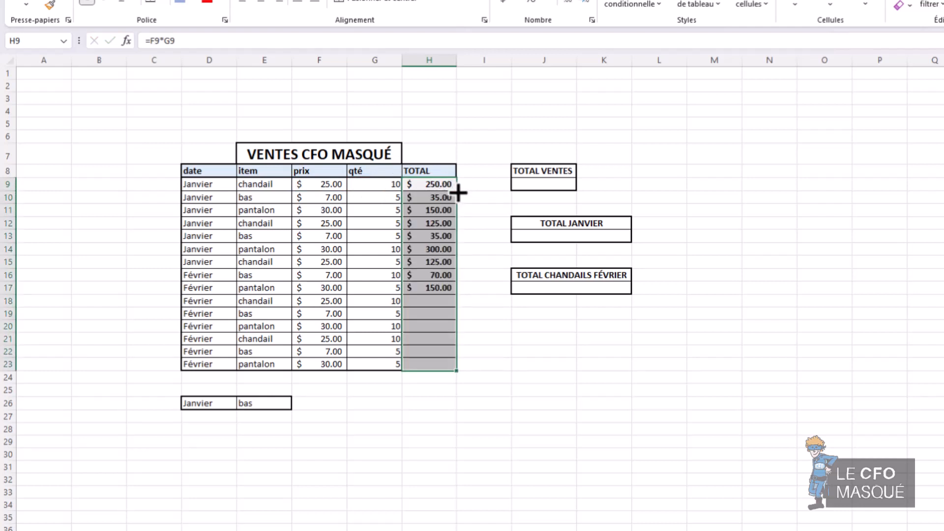
Add up the TOTAL column in cell H24 with the formula =SOMME(H9:H23)
left_click(434, 379)
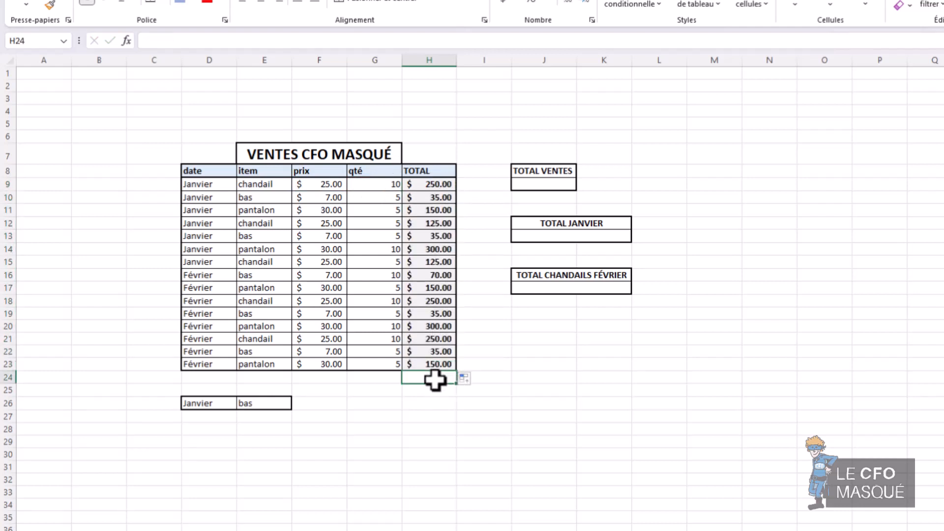
type("=somme(")
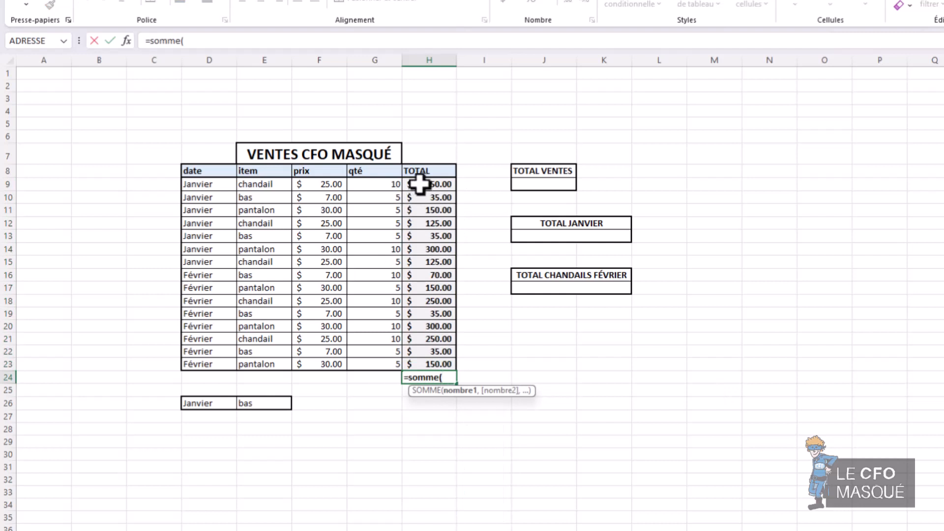
left_click_drag(419, 184, 434, 364)
type(")")
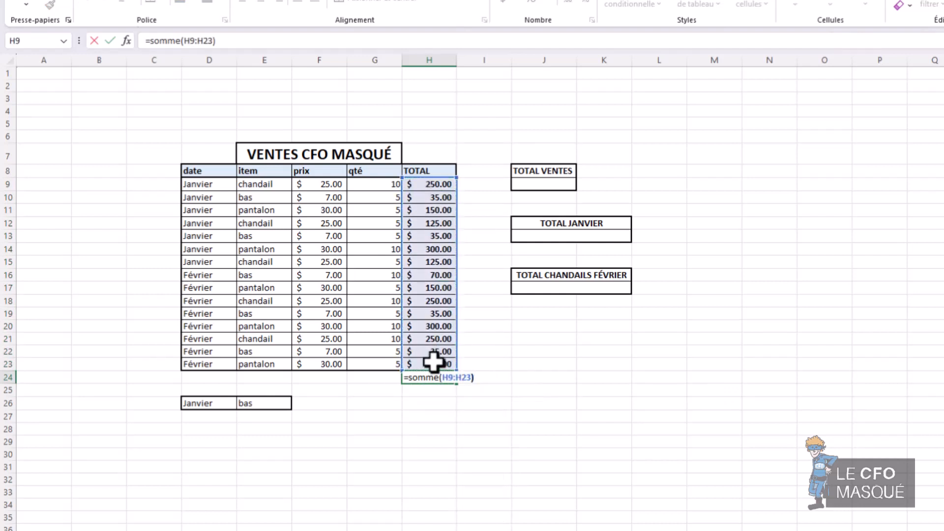
key("Return")
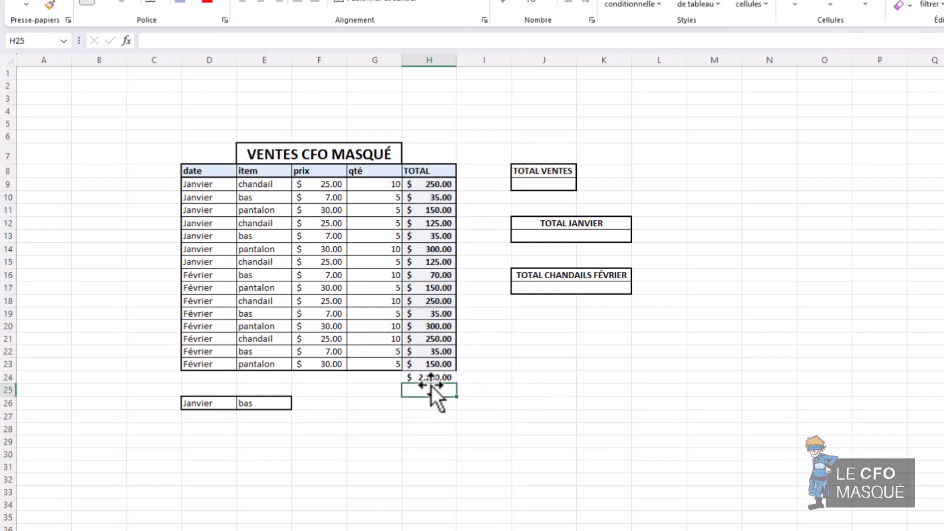
left_click(544, 184)
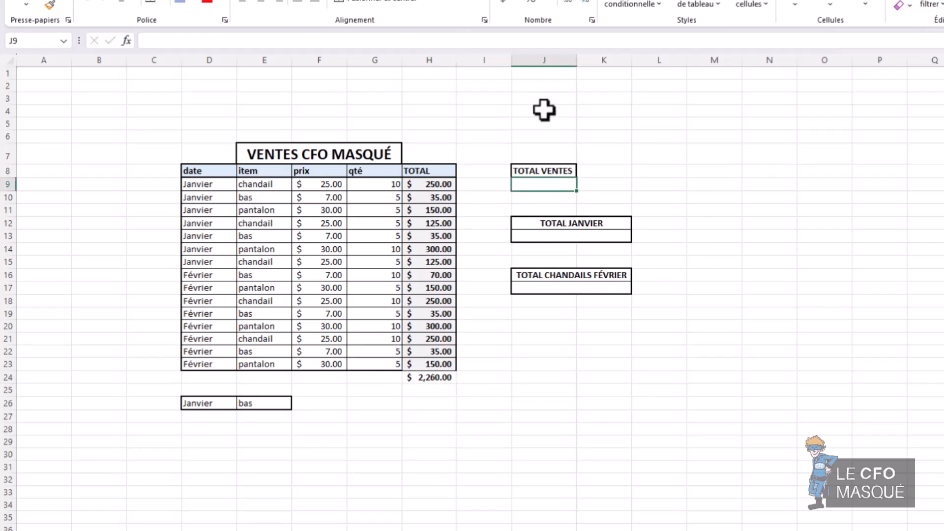
left_click(441, 247)
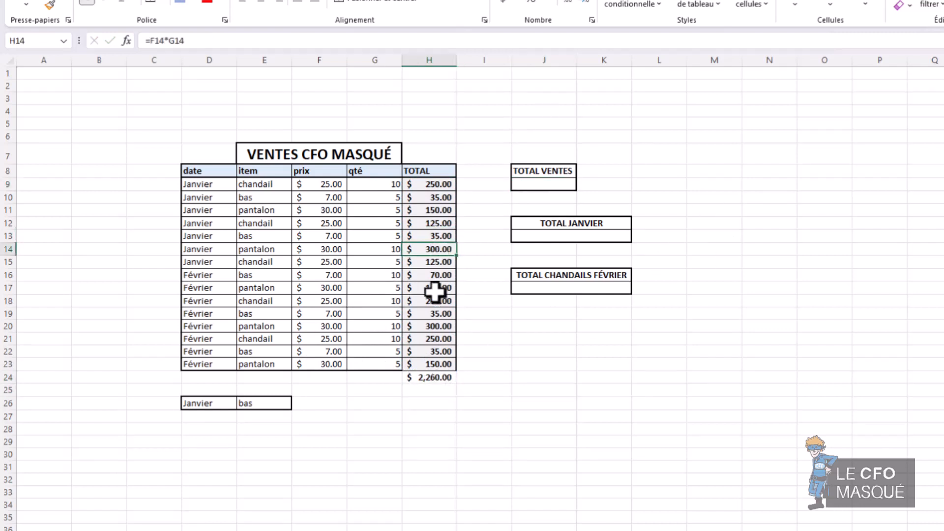
left_click(435, 290)
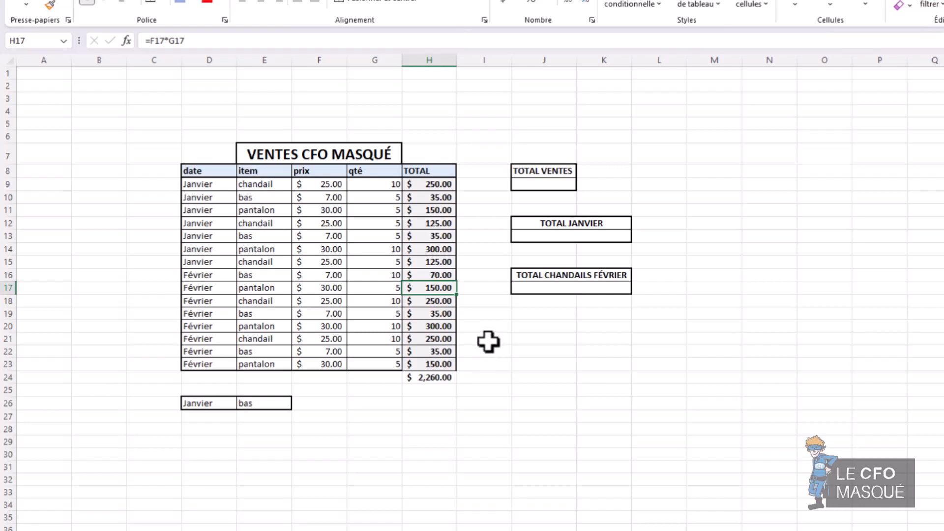
left_click(521, 185)
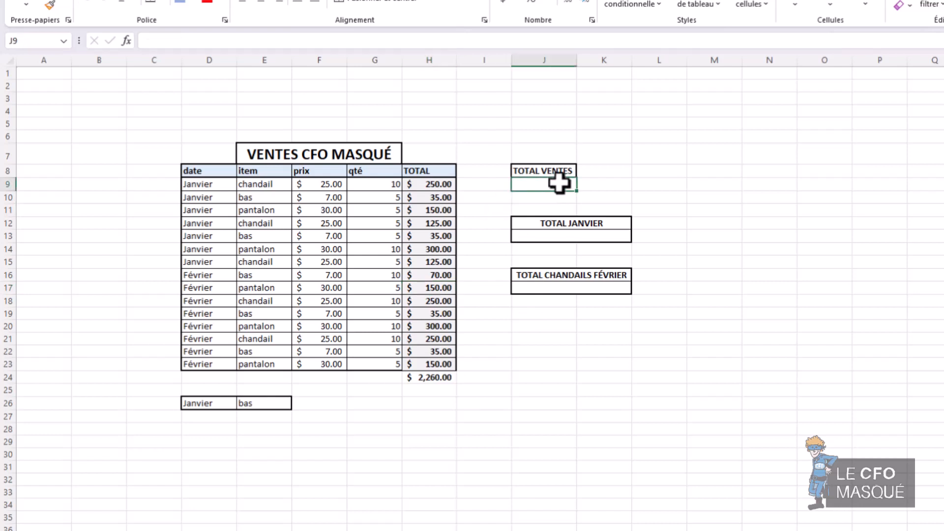
left_click(426, 379)
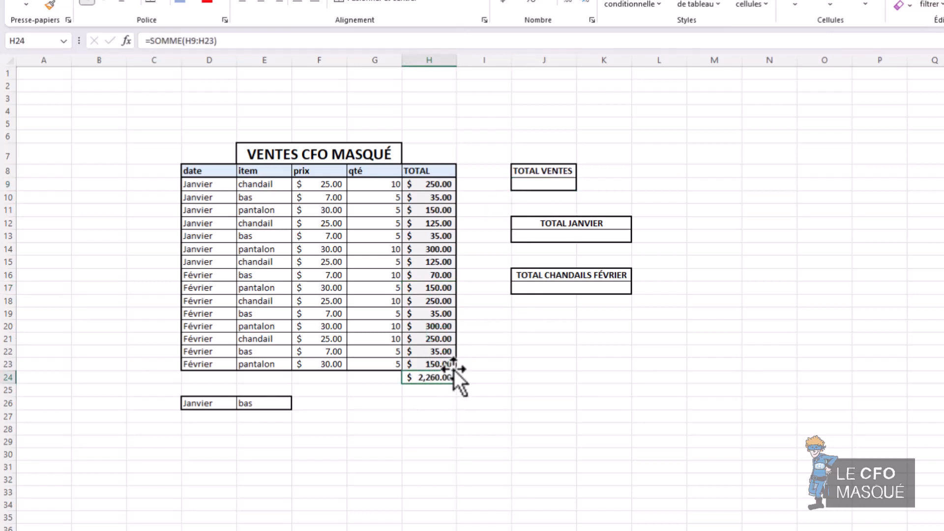
Calculate TOTAL VENTES in J9 directly from prices and quantities with =SOMMEPROD(F9:F23,G9:G23)
left_click(537, 182)
type("=sommeprod(")
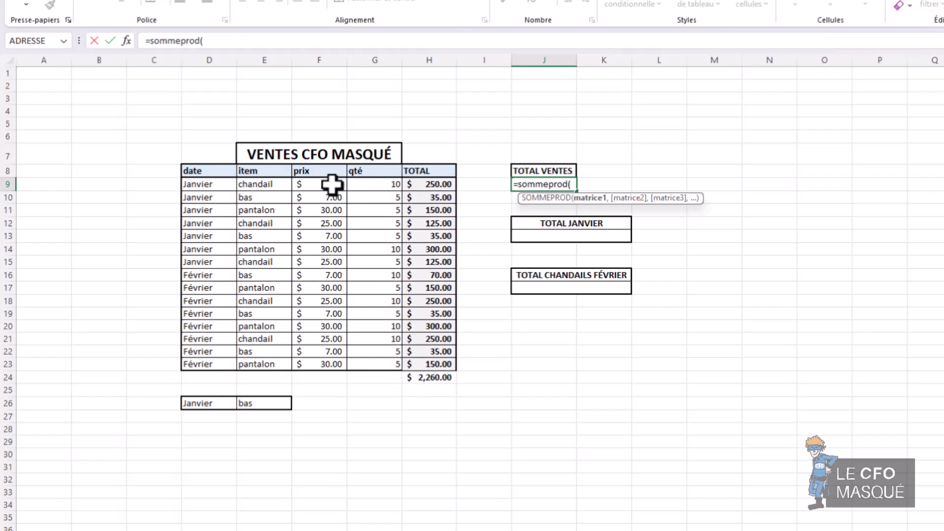
left_click_drag(333, 185, 323, 364)
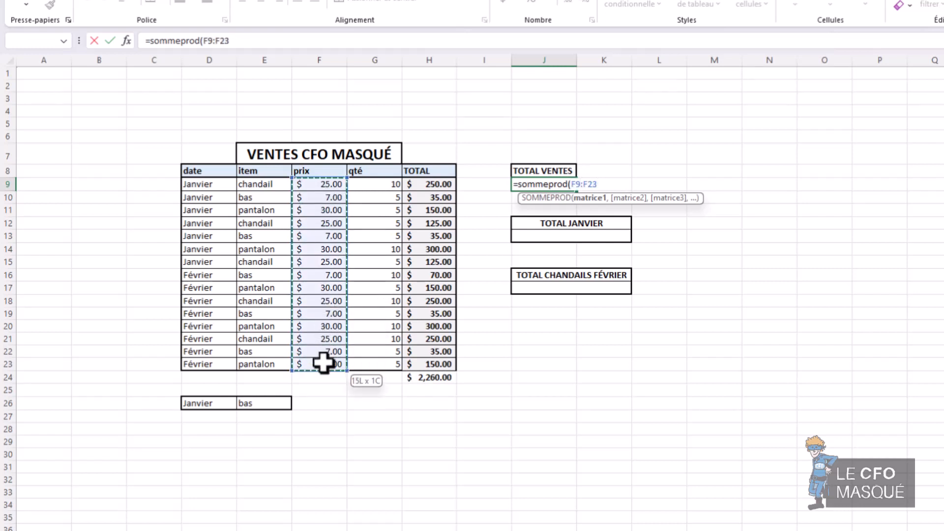
type(",")
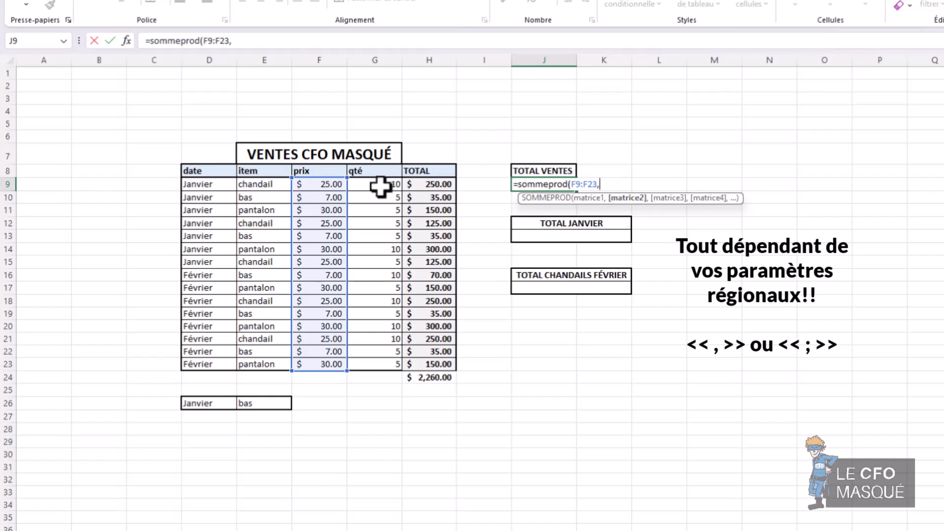
left_click_drag(379, 185, 373, 364)
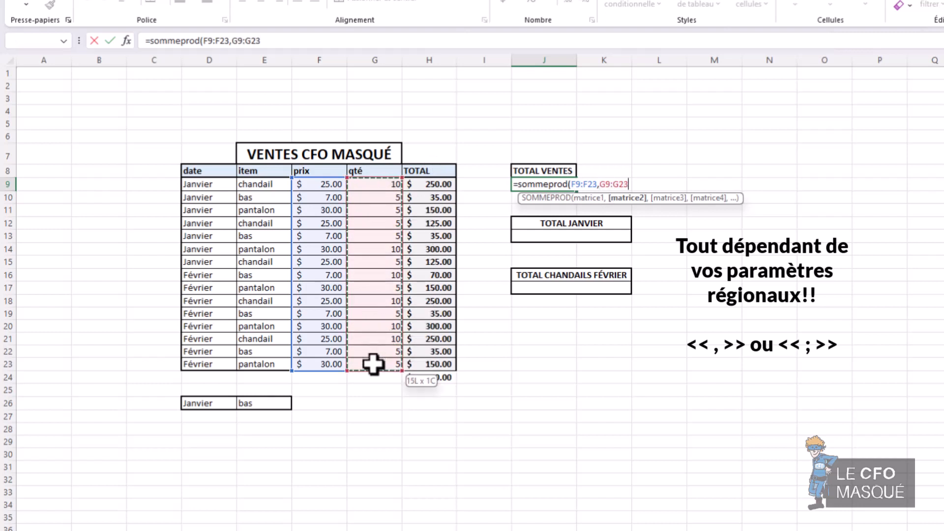
type(")")
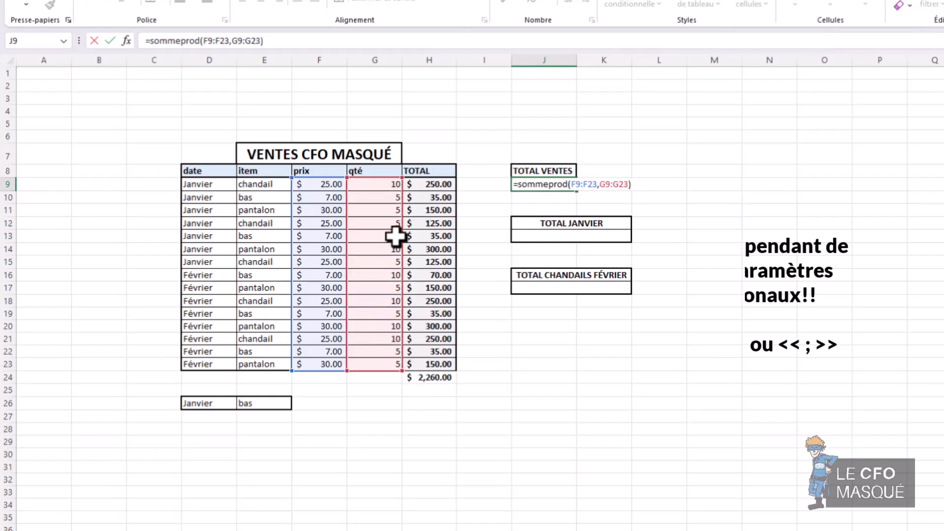
key("Return")
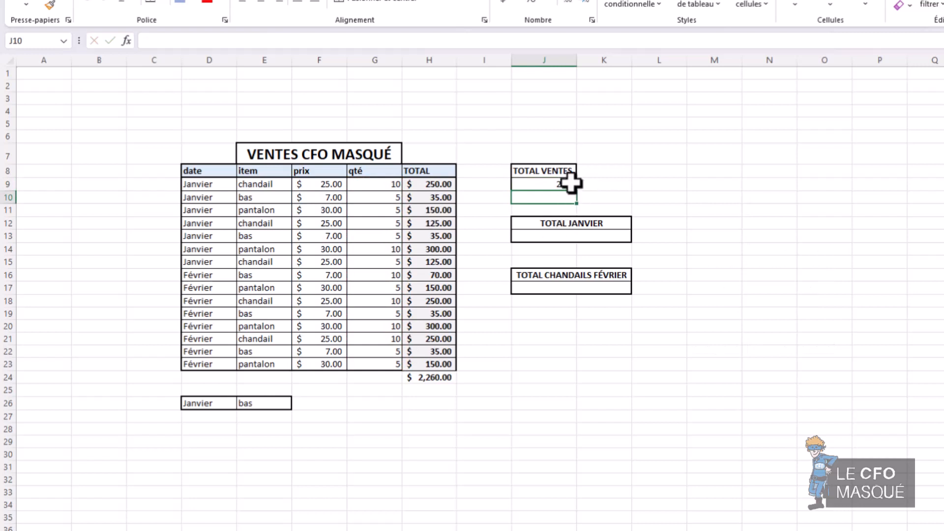
left_click(570, 184)
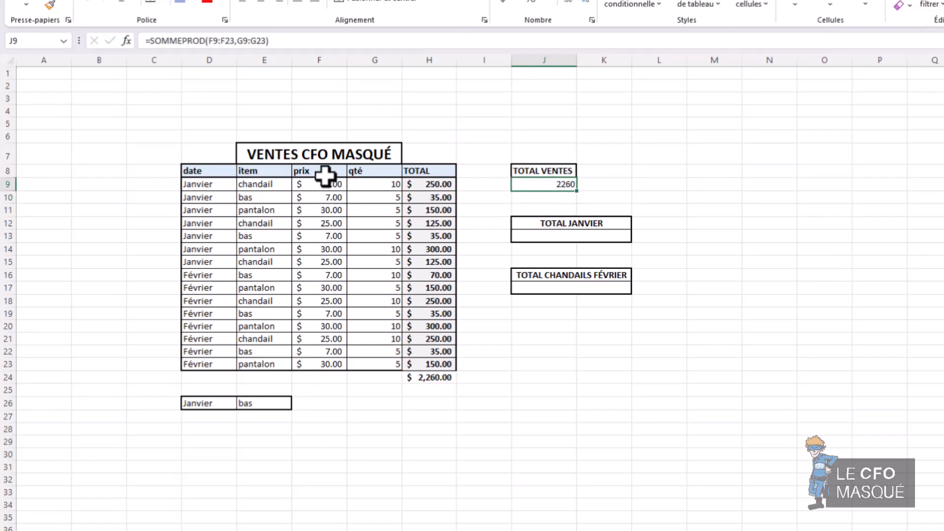
Sum only the January quantities in the TOTAL JANVIER cell J13 with =SOMMEPROD((G9:G23)*(D9:D23=D26))
double_click(631, 241)
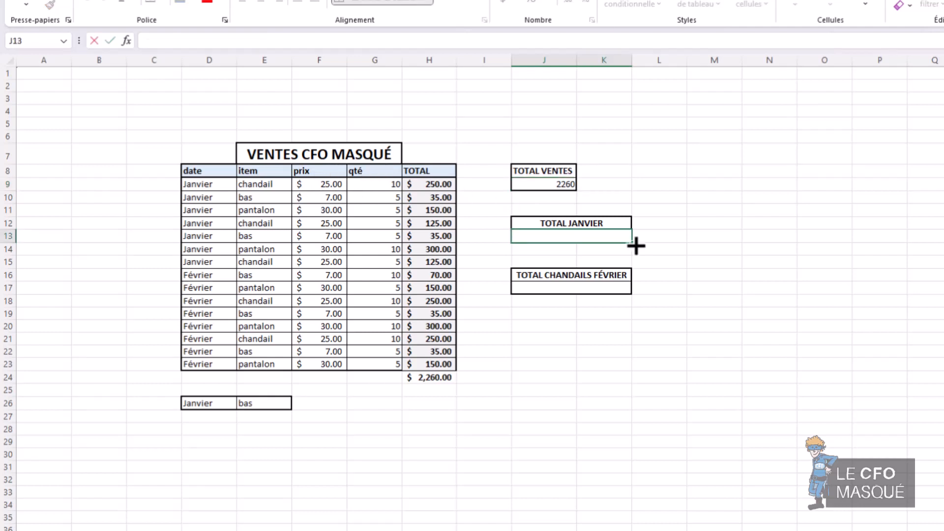
type("=som")
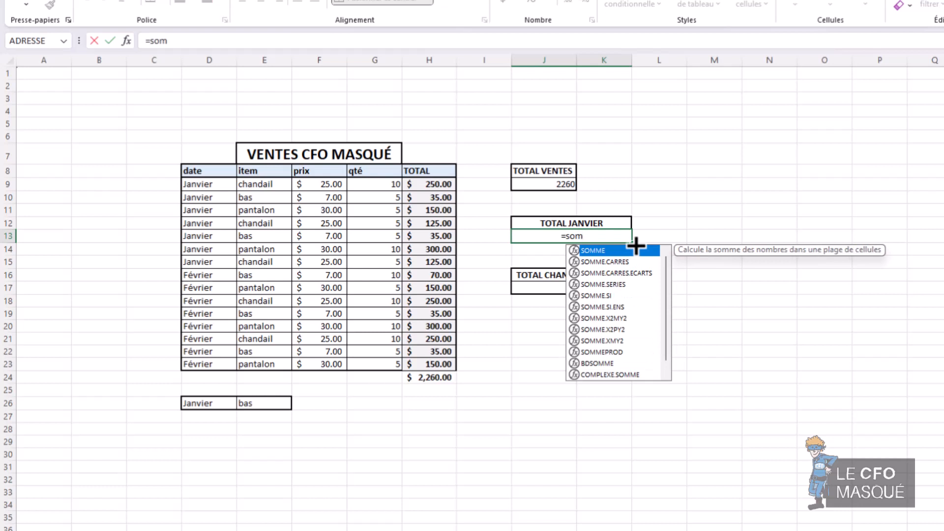
type("meprod(")
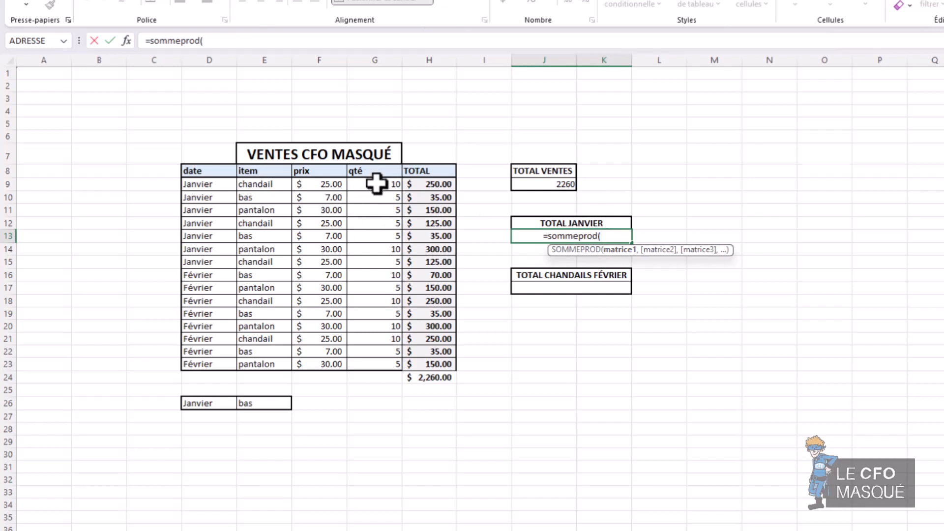
type("(")
left_click_drag(377, 185, 388, 358)
type(")*(")
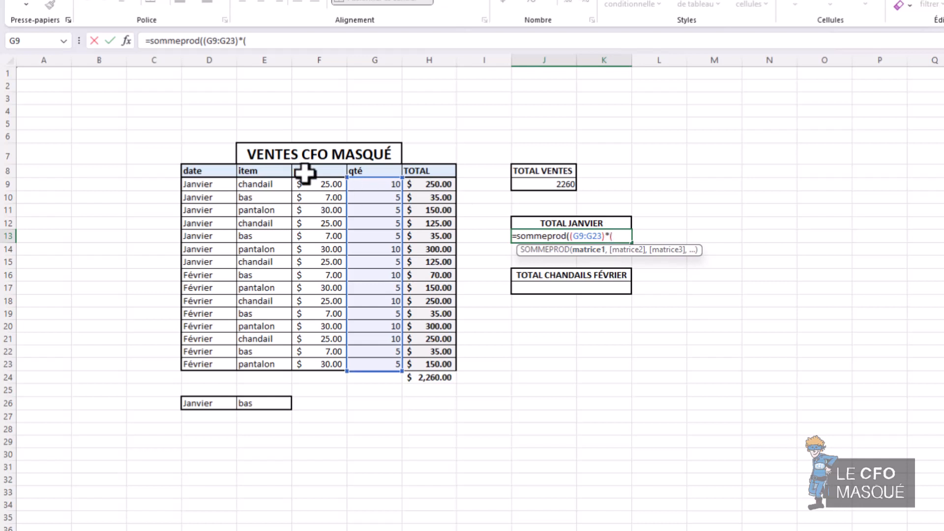
left_click_drag(207, 186, 205, 363)
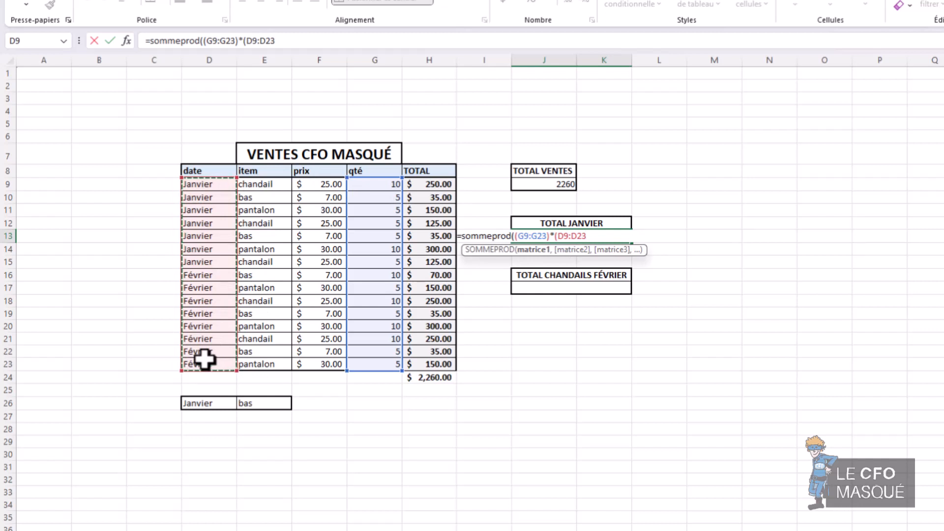
type("=")
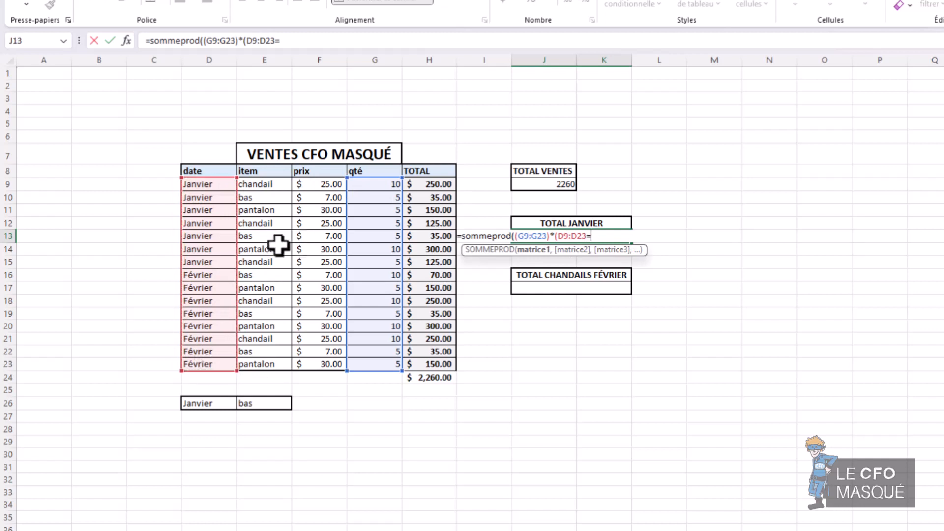
left_click(215, 402)
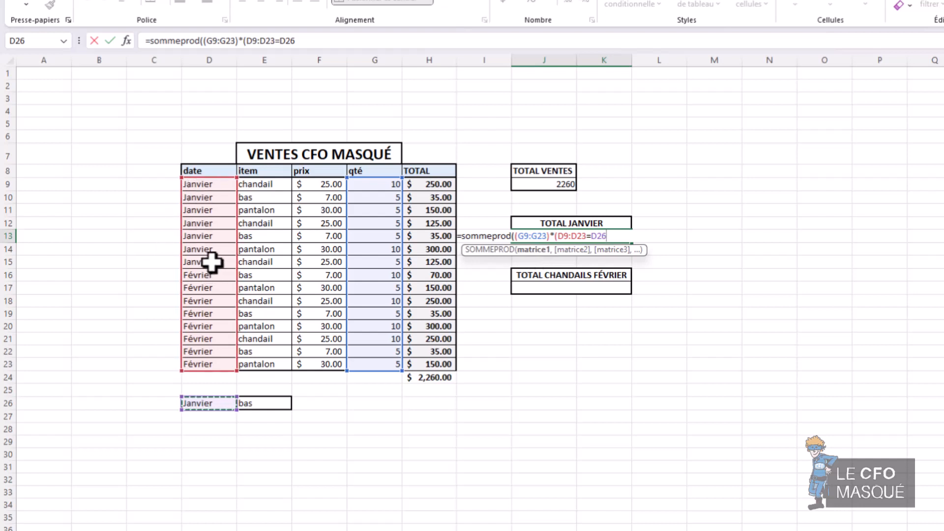
type("))")
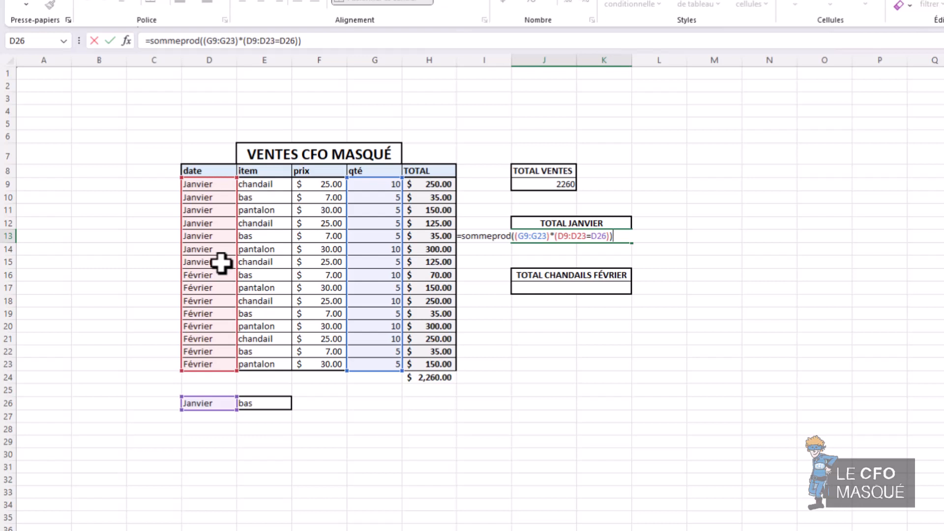
key("Return")
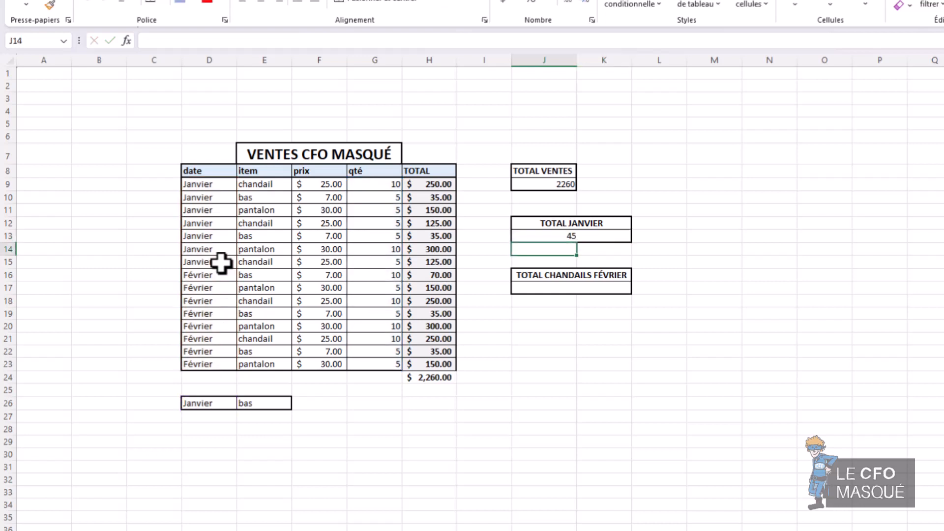
Check the TOTAL JANVIER result in J13 against the January quantities in G9:G15
left_click(570, 236)
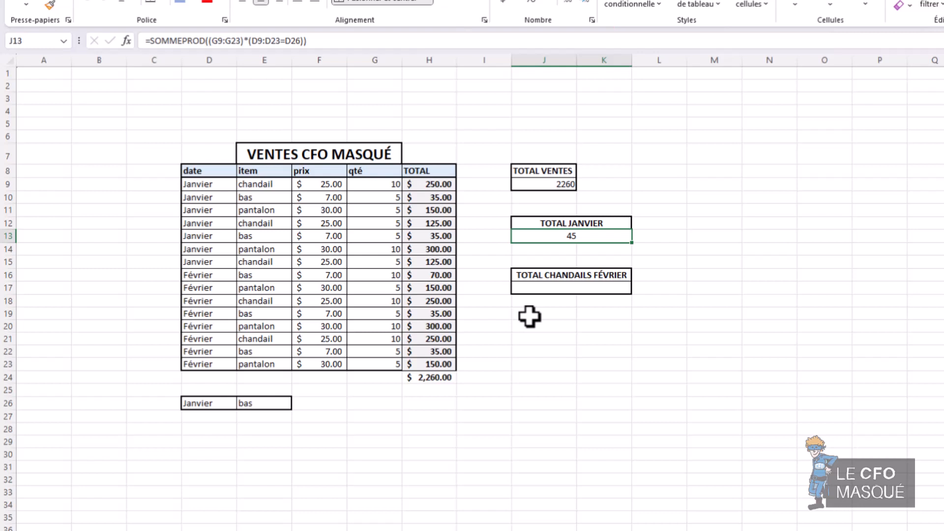
left_click_drag(382, 185, 379, 264)
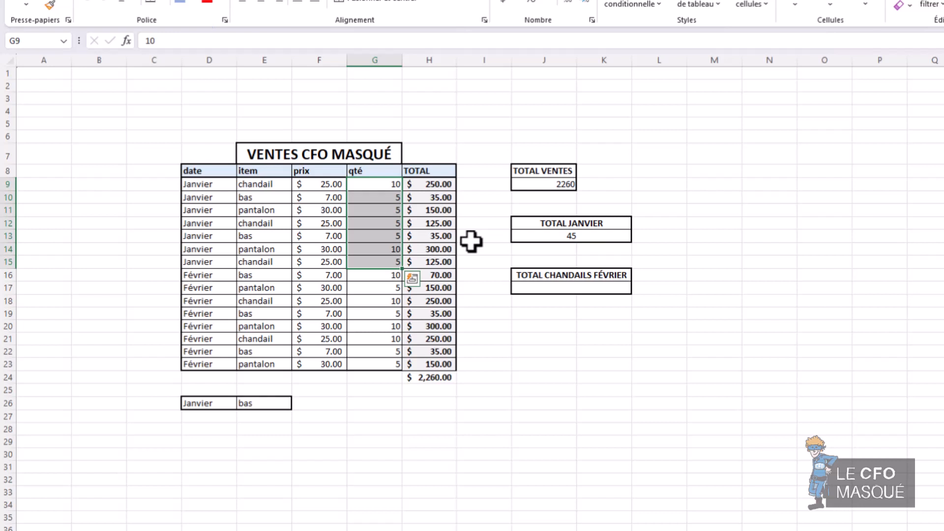
left_click(574, 240)
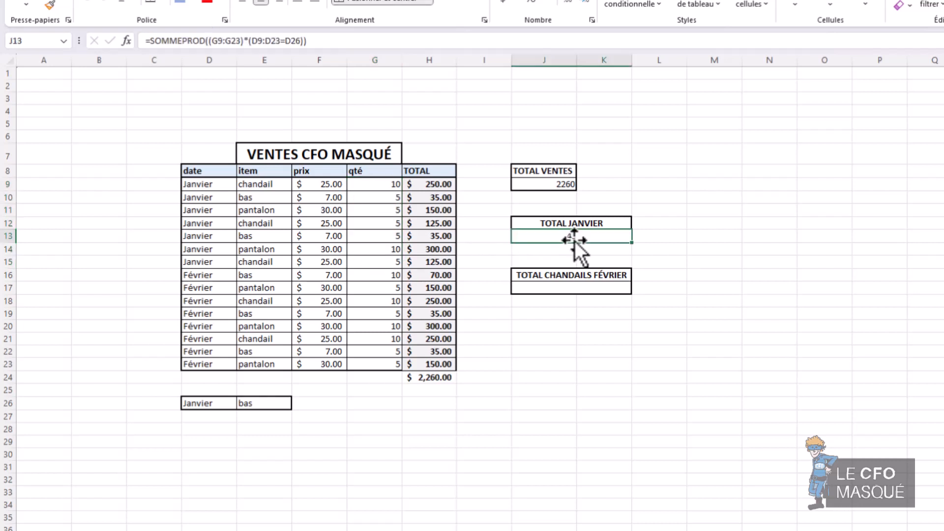
Calculate January sales from prices and quantities in the TOTAL JANVIER cell J13 with =SOMMEPROD((F9:F23)*(G9:G23)*(D9:D23=D26))
double_click(574, 241)
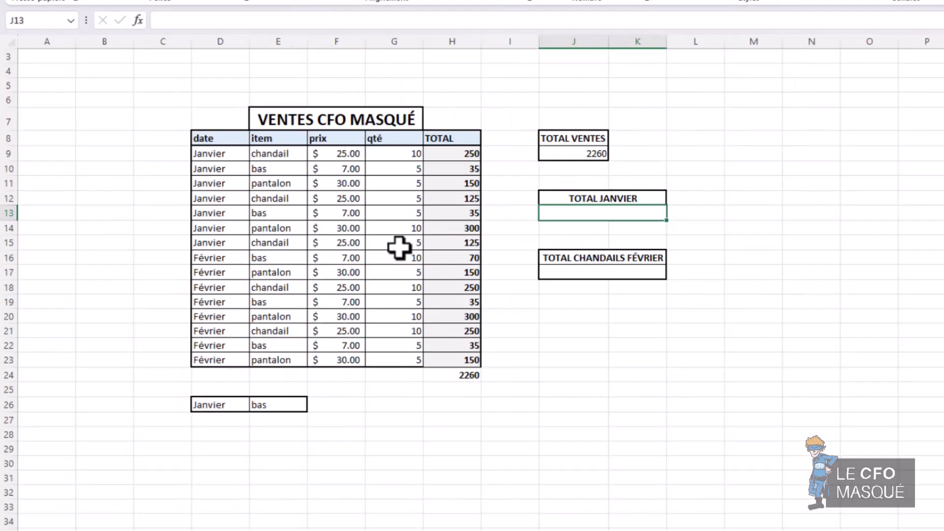
type("=sommeprod(")
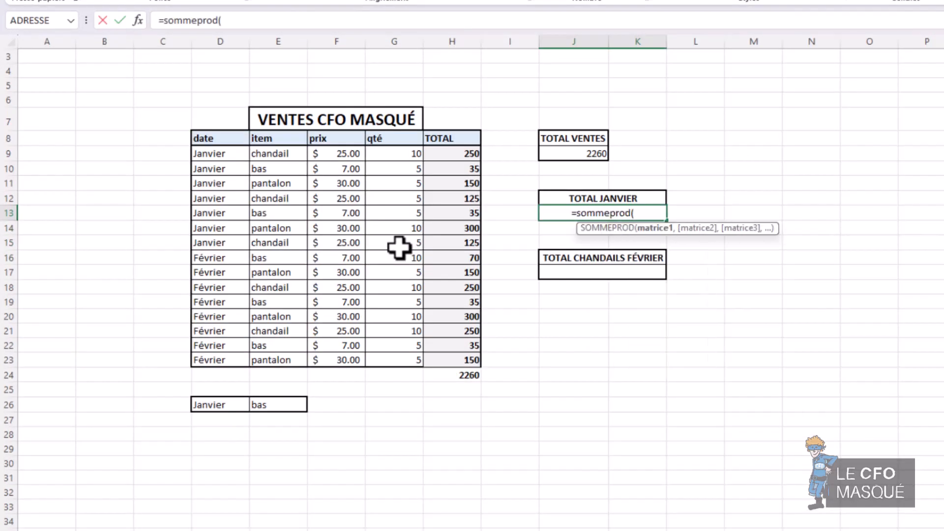
type("(")
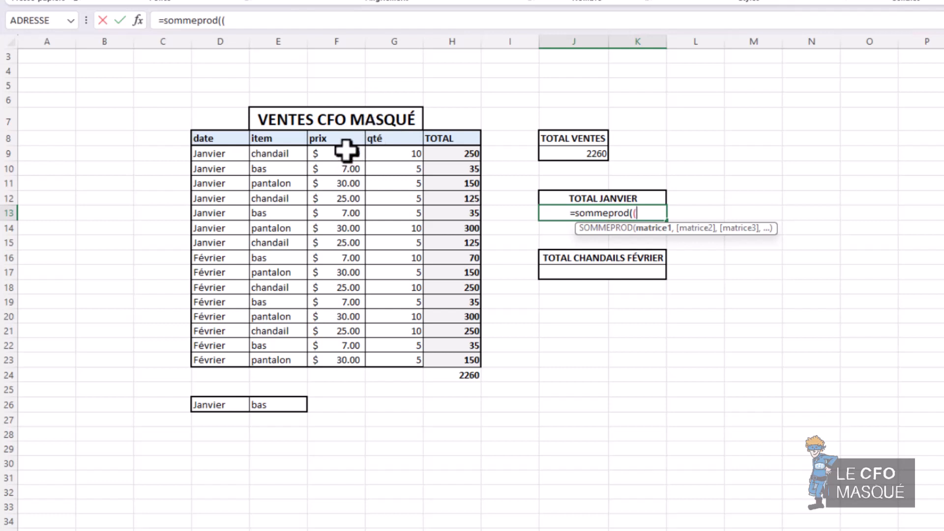
left_click_drag(347, 152, 349, 355)
type(")")
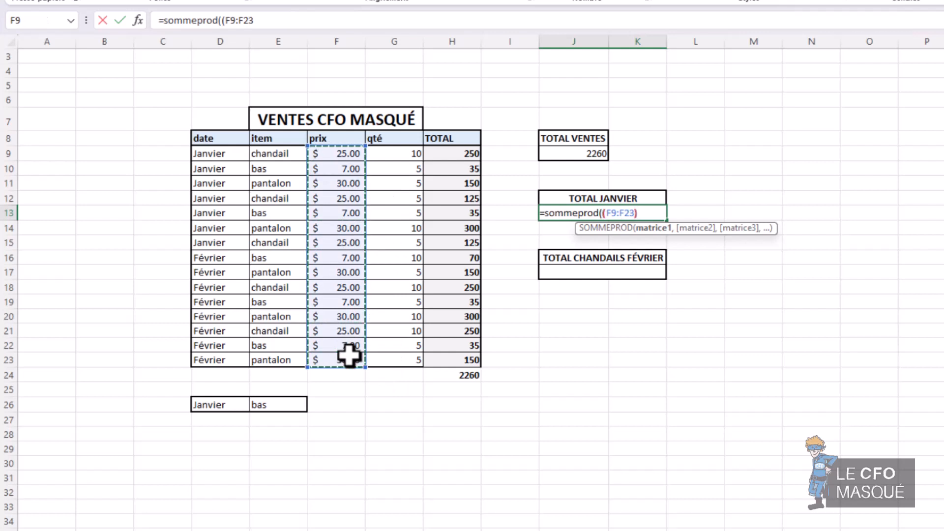
type("*(")
left_click_drag(394, 160, 398, 362)
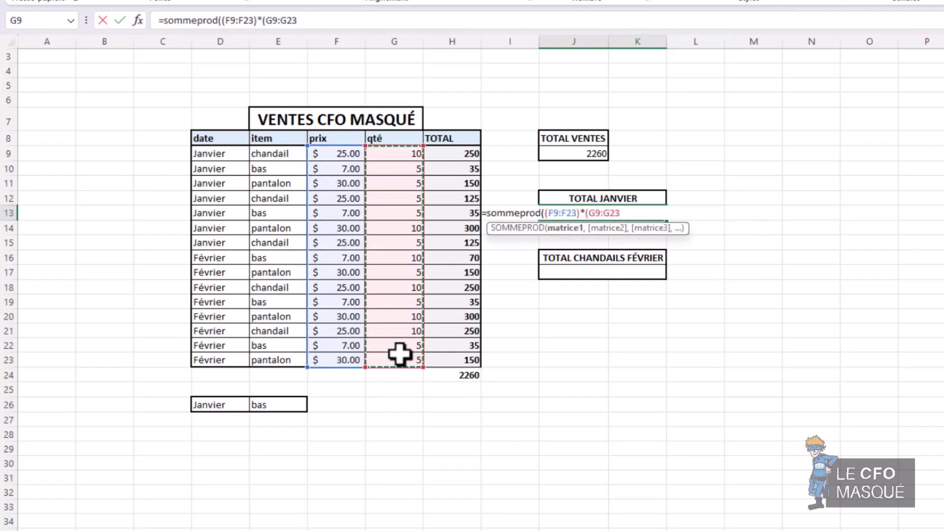
type(")*(")
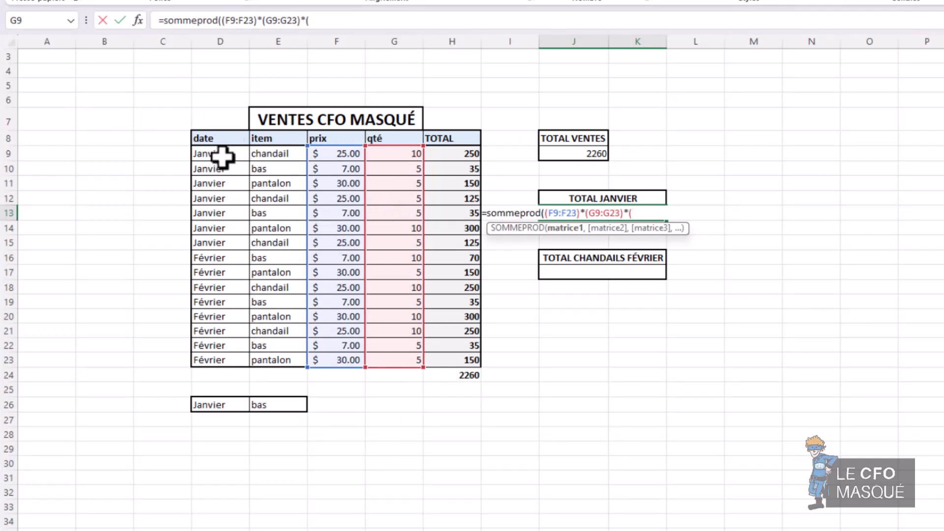
left_click_drag(221, 155, 219, 358)
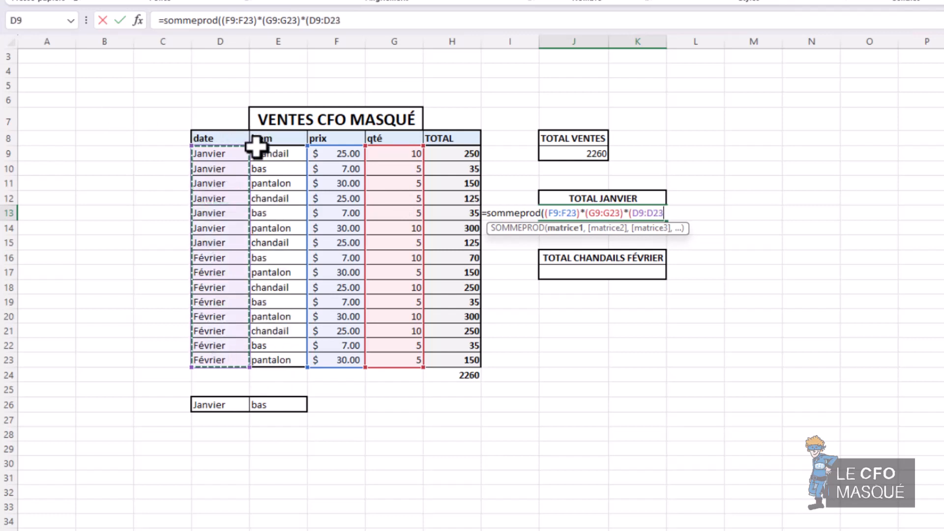
type("=")
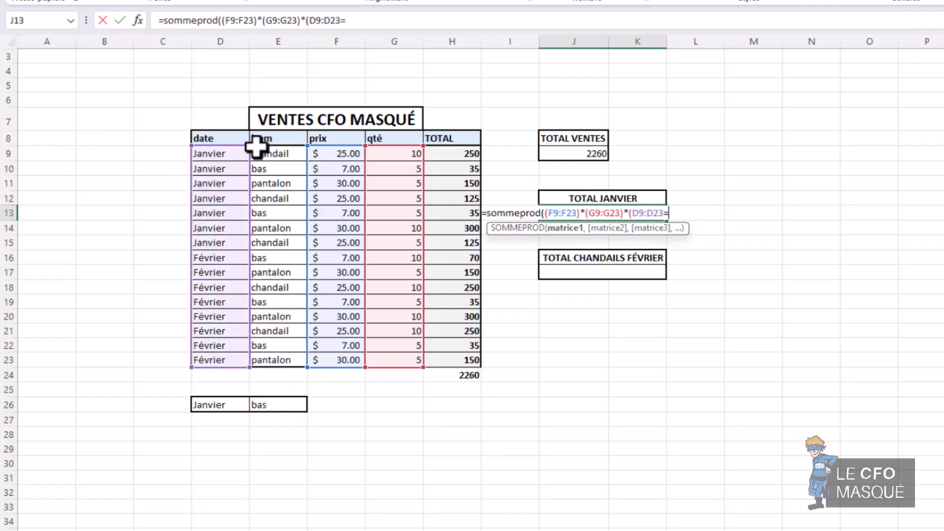
left_click(216, 405)
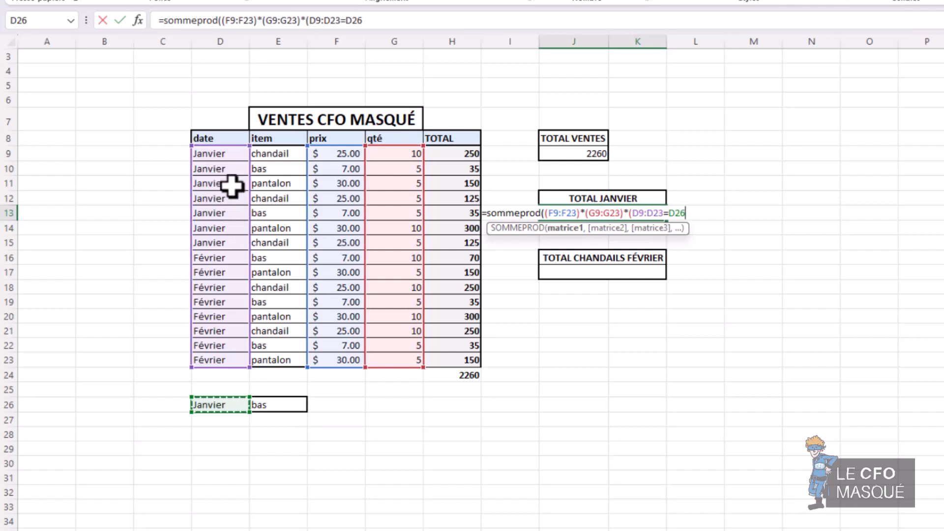
type("))")
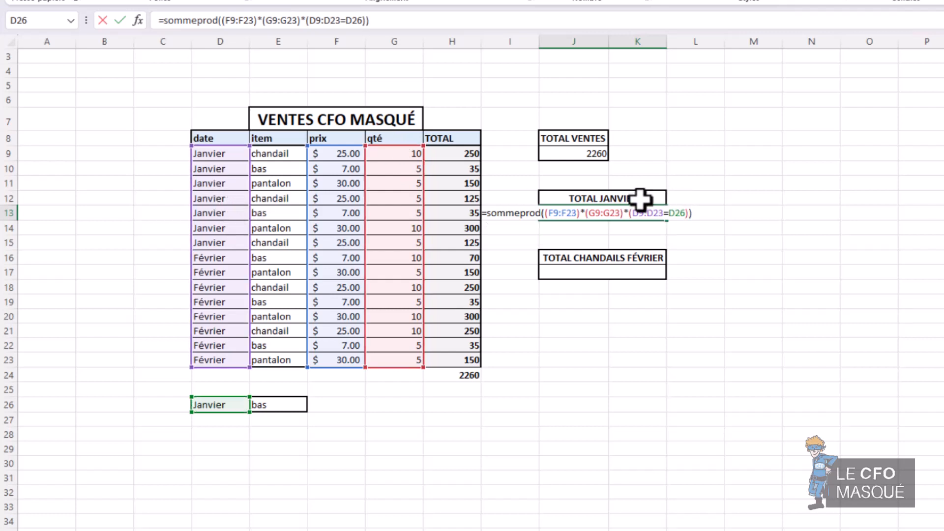
key("Return")
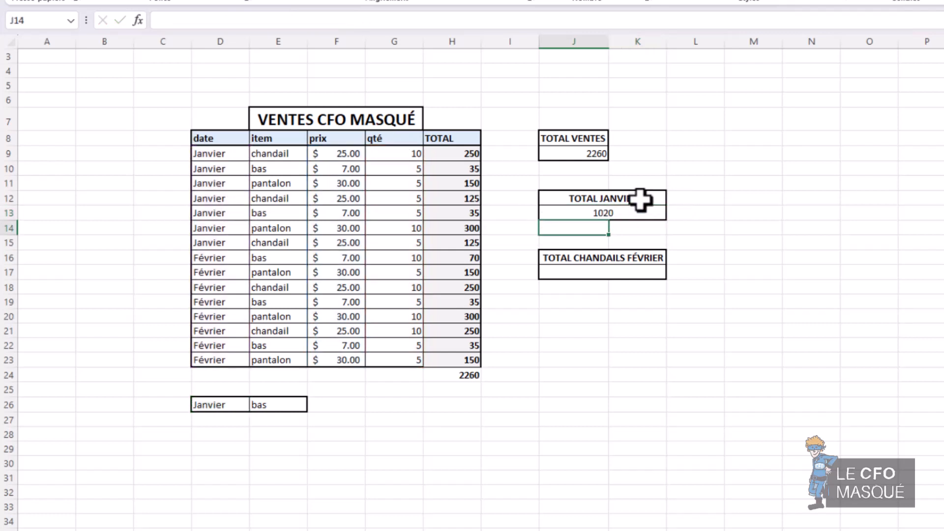
left_click(629, 211)
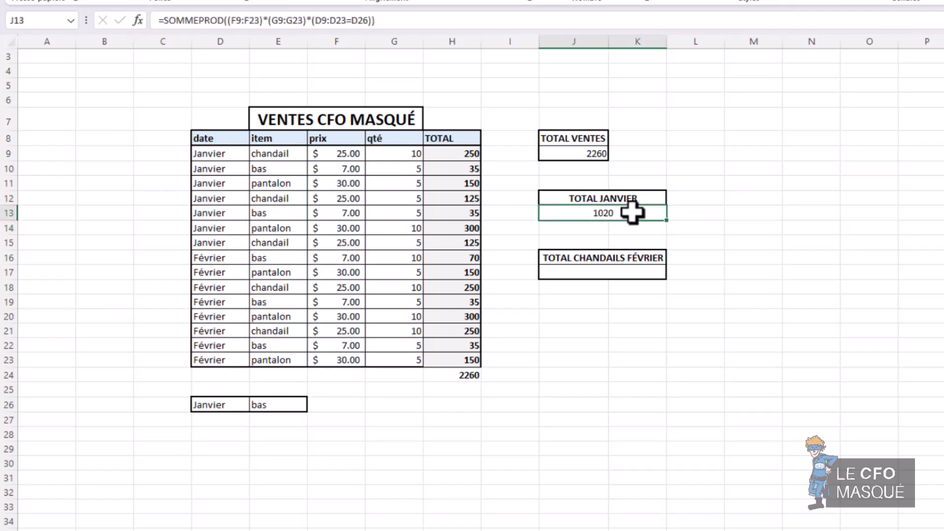
Add a control sum of the January totals in I15 with =SOMME(H9:H15) and compare it with the J13 formula
left_click(486, 241)
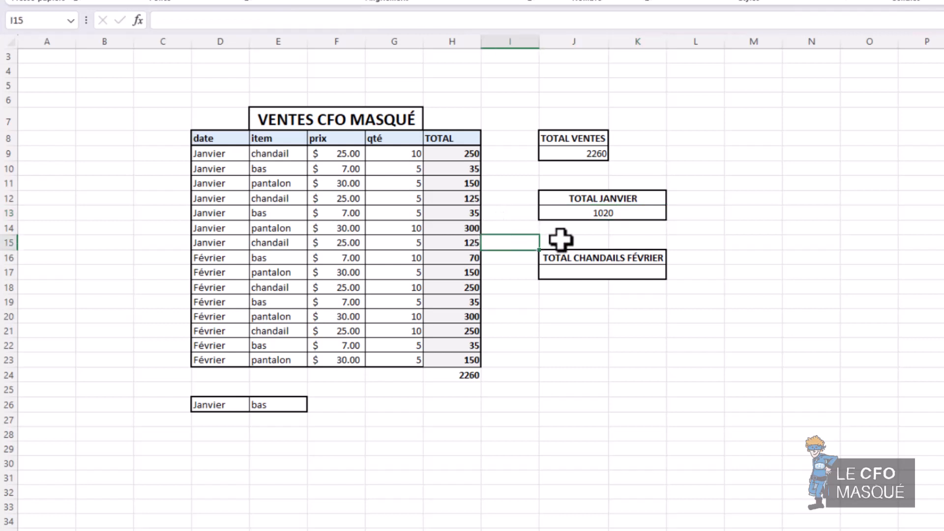
type("=somme(")
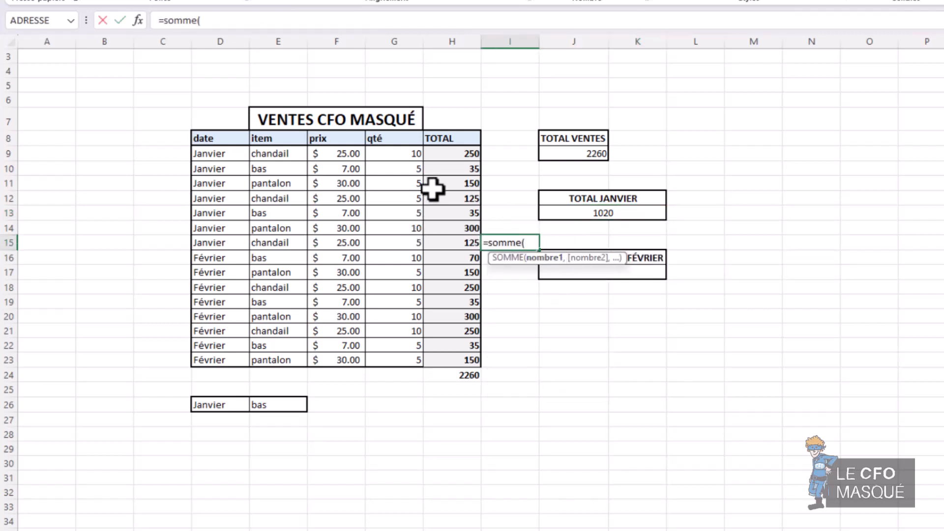
left_click_drag(464, 155, 462, 241)
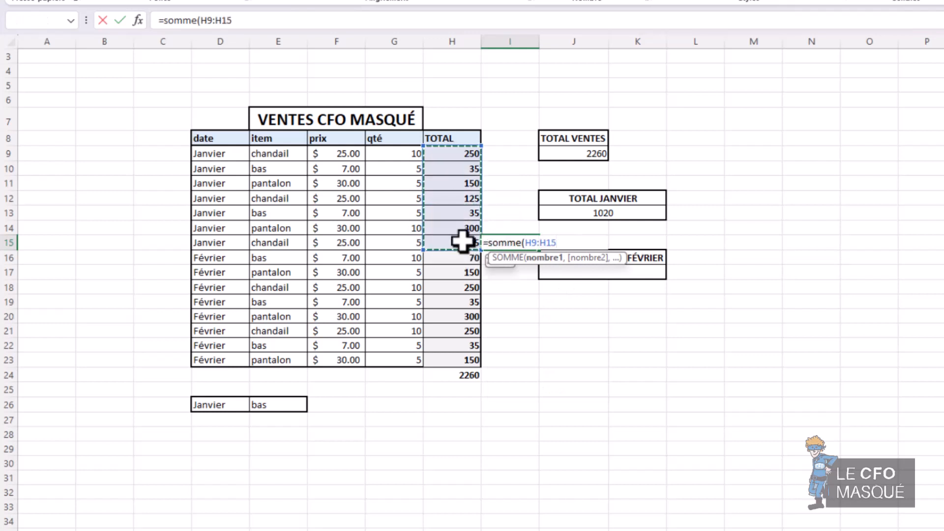
type(")")
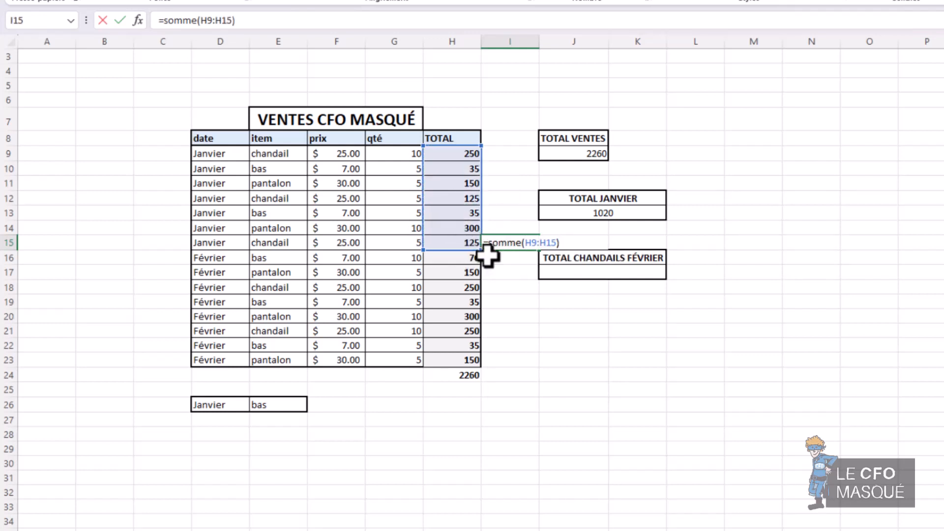
key("Return")
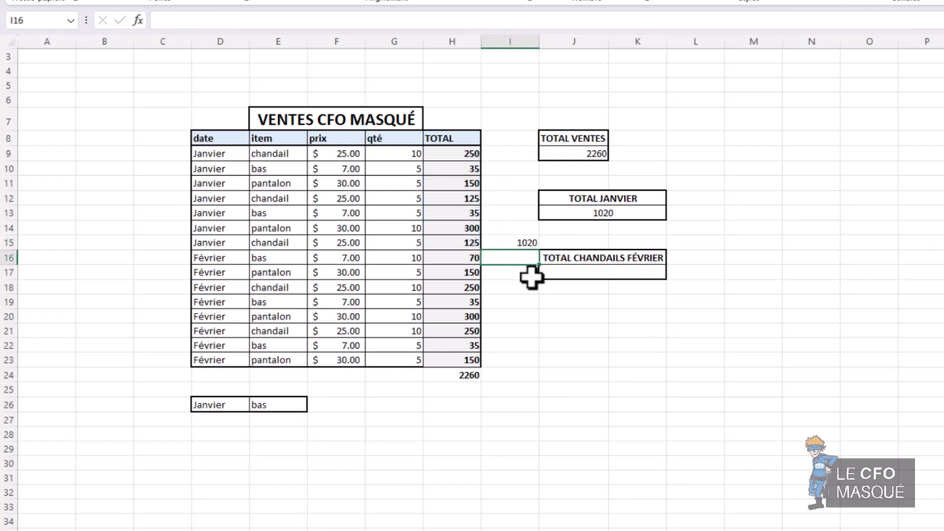
left_click(584, 220)
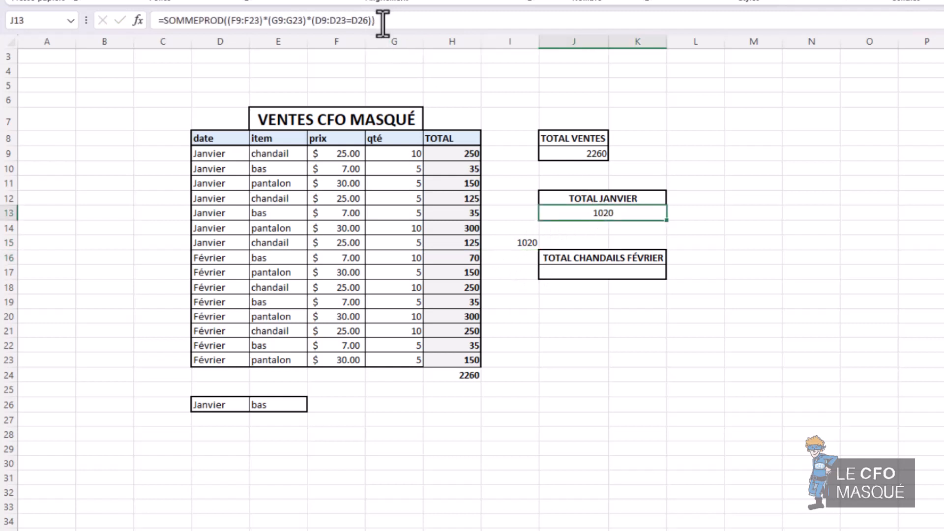
double_click(600, 210)
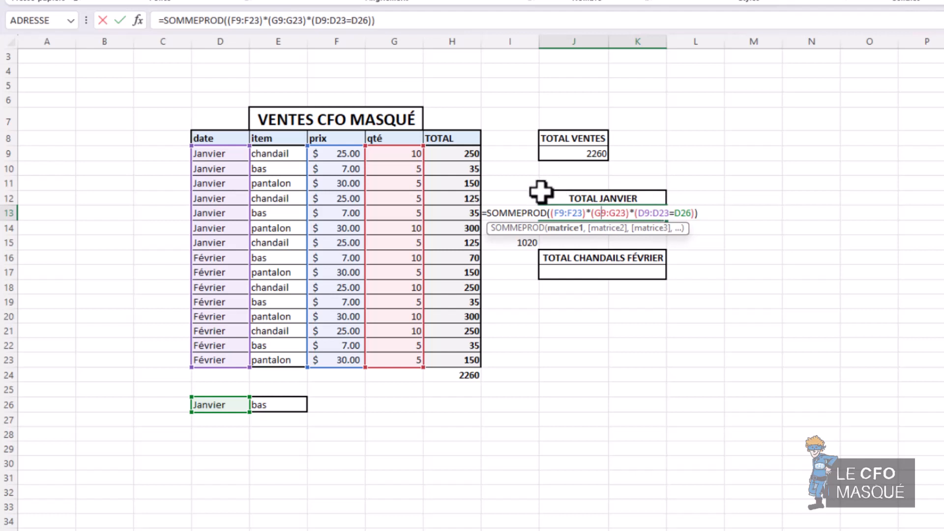
Calculate sales matching both month and item in the TOTAL CHANDAILS FÉVRIER cell J17 with =SOMMEPROD((F9:F23)*(G9:G23)*(D9:D23=D26)*(E9:E23=E26))
left_click(585, 273)
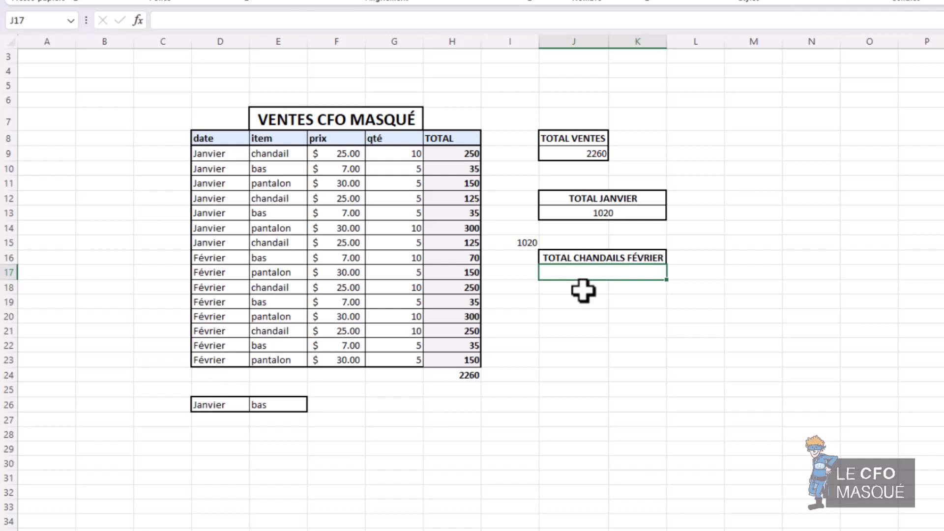
type("=sommeprod(")
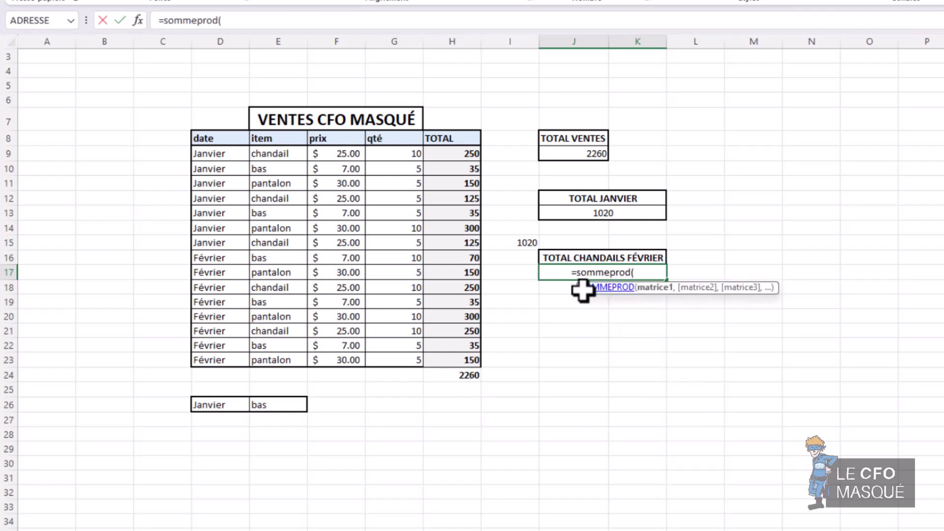
type("(")
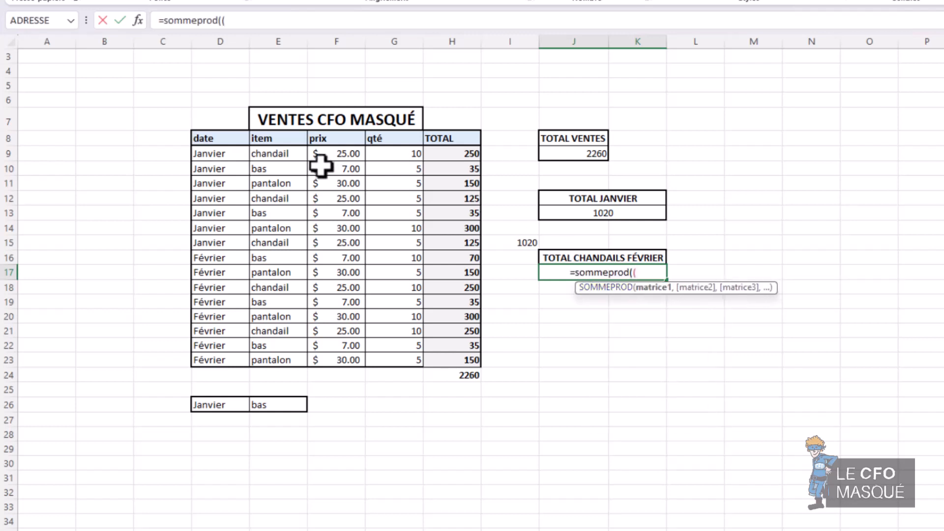
left_click_drag(337, 156, 348, 356)
type(")*(")
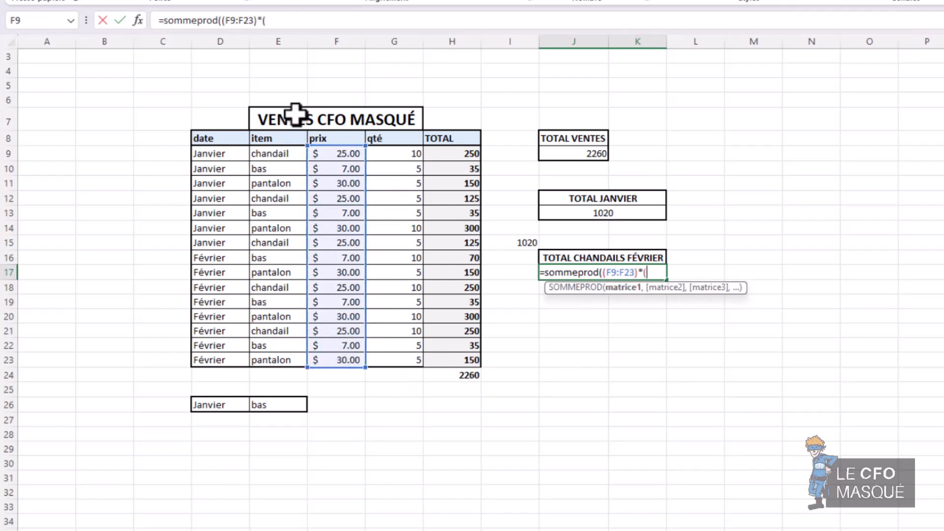
left_click_drag(392, 153, 394, 361)
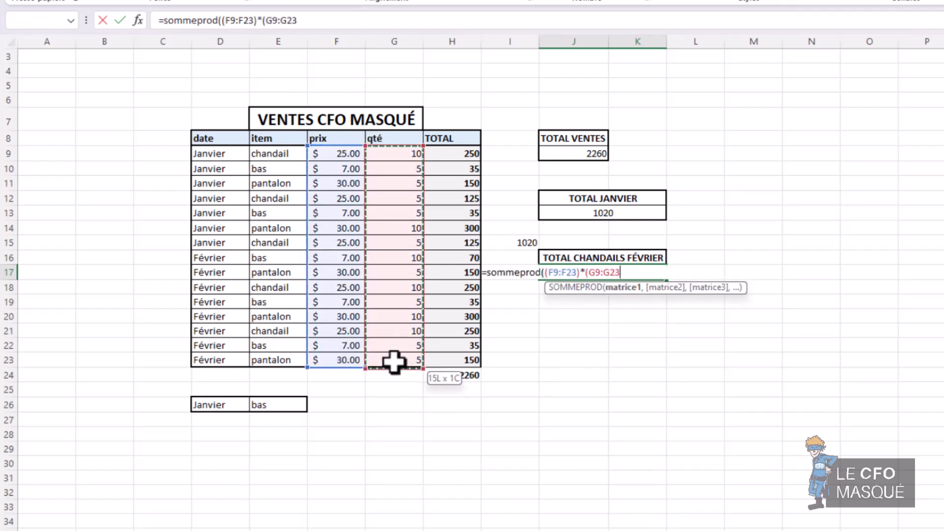
type(")*(")
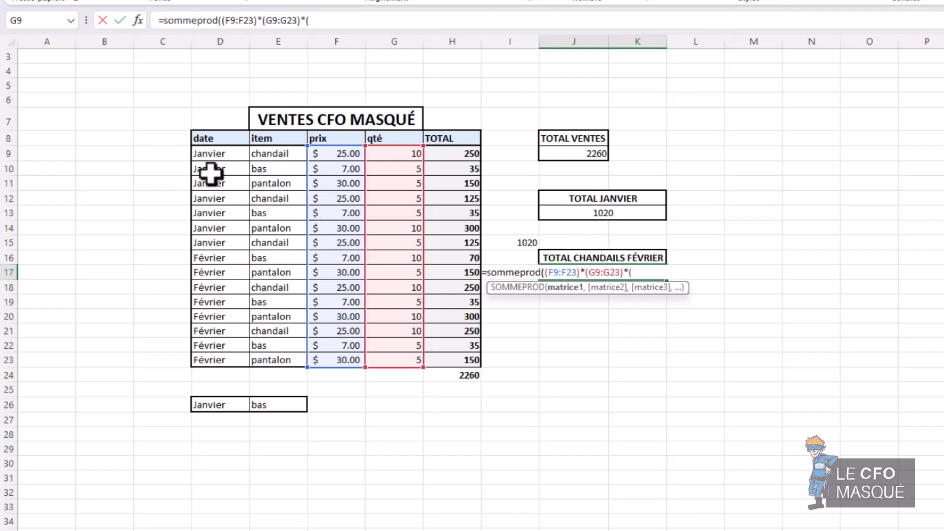
left_click_drag(219, 152, 231, 359)
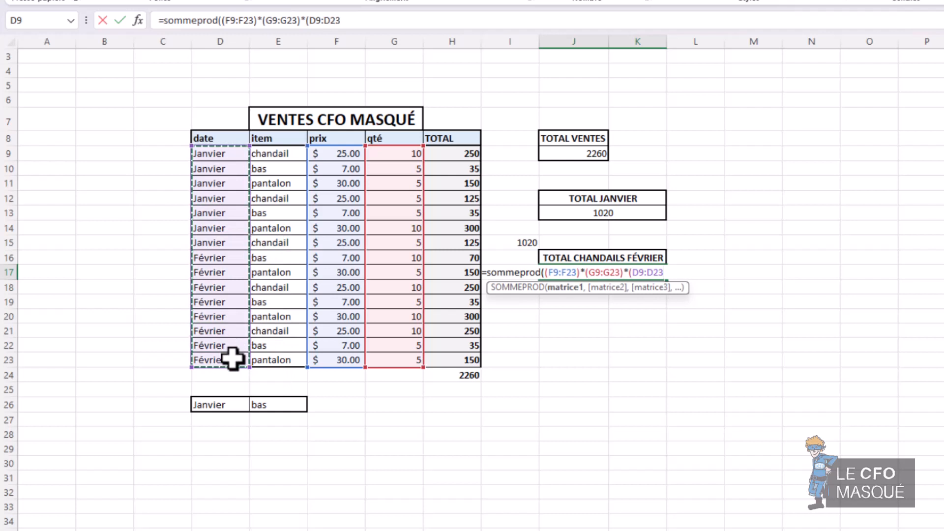
type("=")
left_click(210, 404)
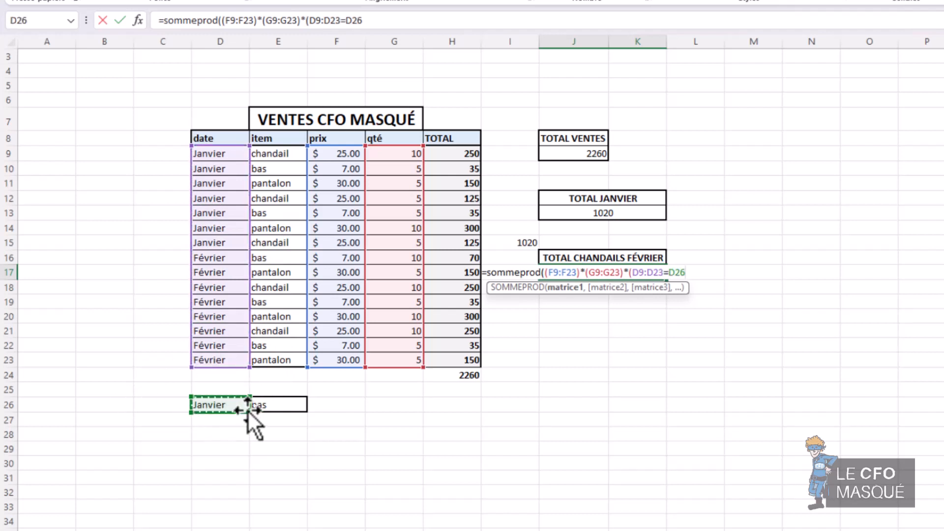
type(")*(")
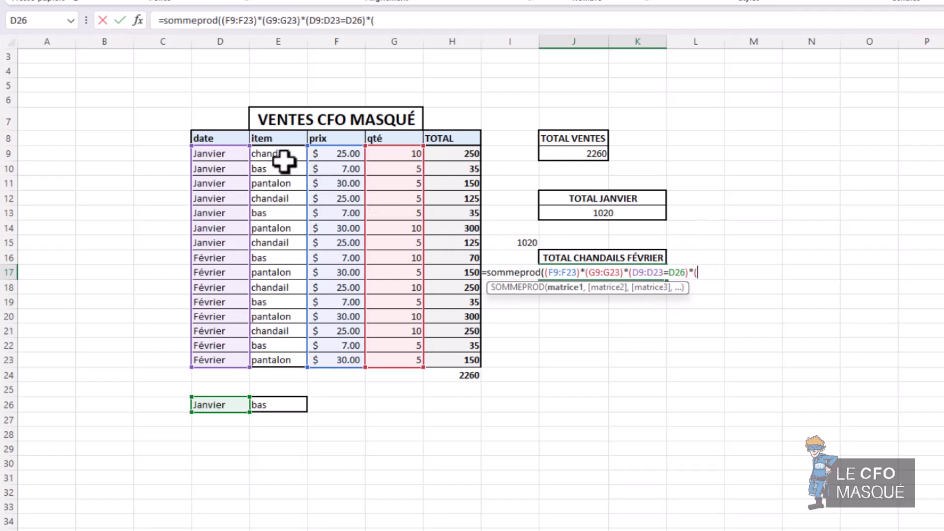
left_click_drag(280, 156, 280, 360)
type("=")
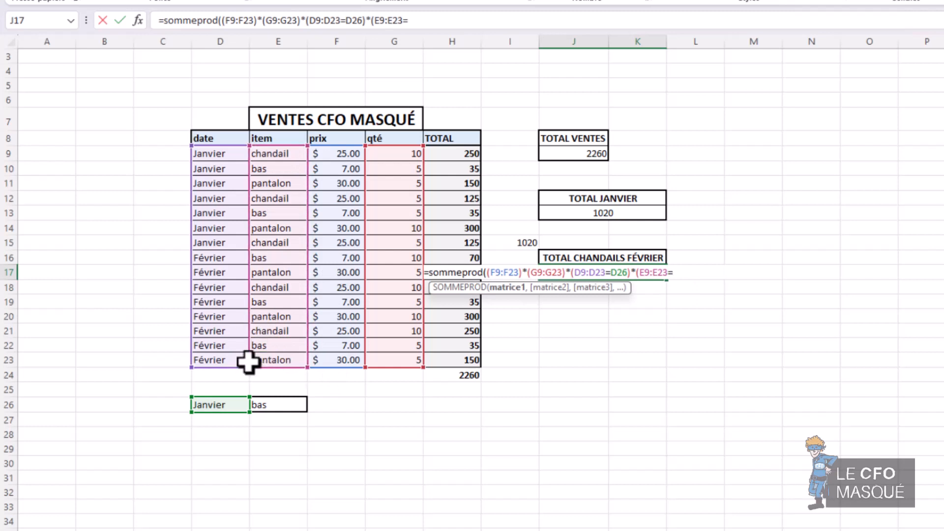
left_click(277, 404)
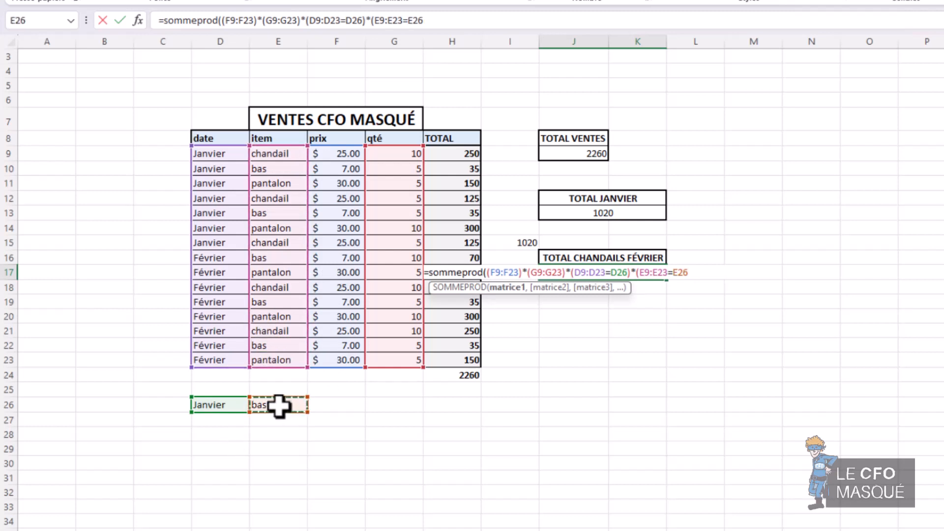
type("))")
key("Return")
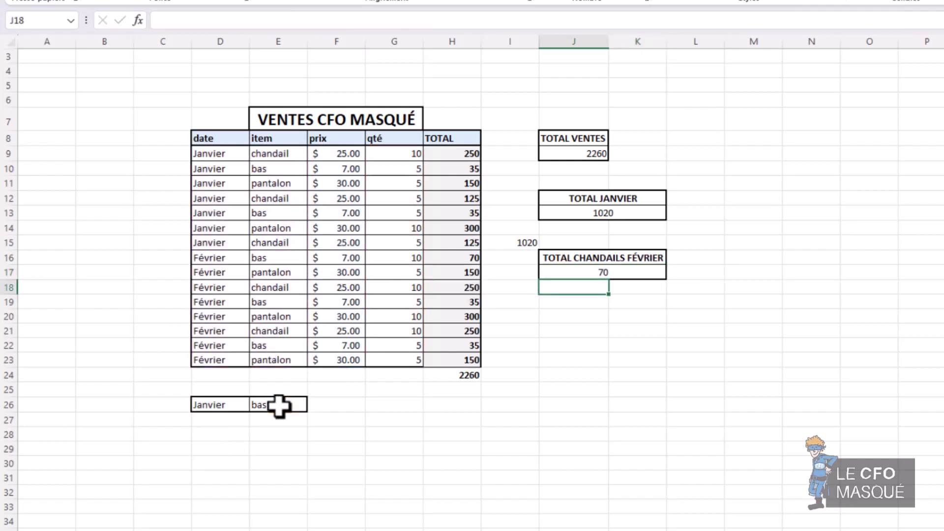
left_click(591, 277)
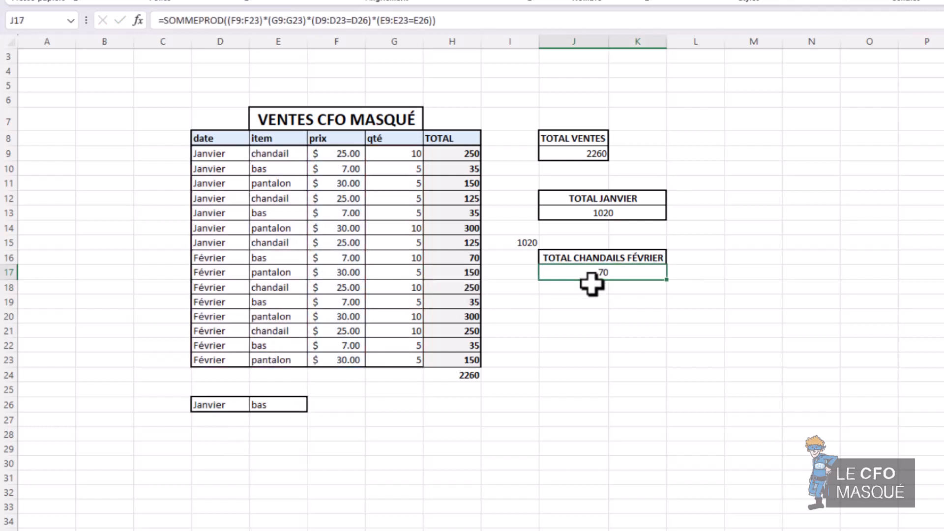
Set the criteria below the table to Février in D26 and chandail in E26
left_click(229, 409)
left_click(255, 405)
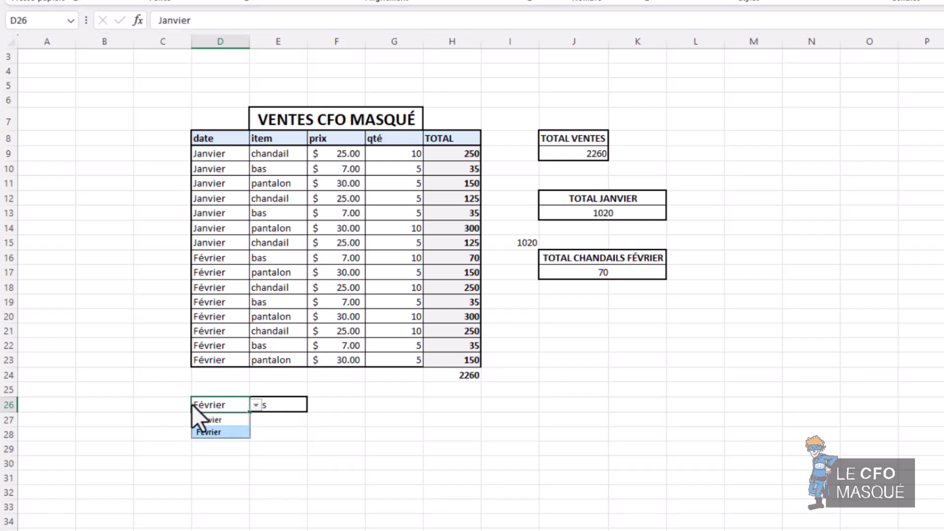
left_click(290, 406)
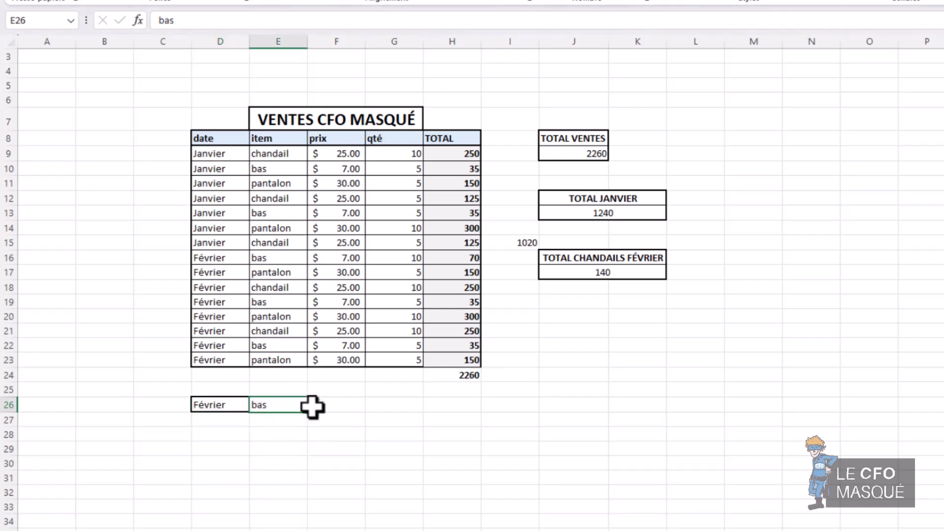
left_click(313, 405)
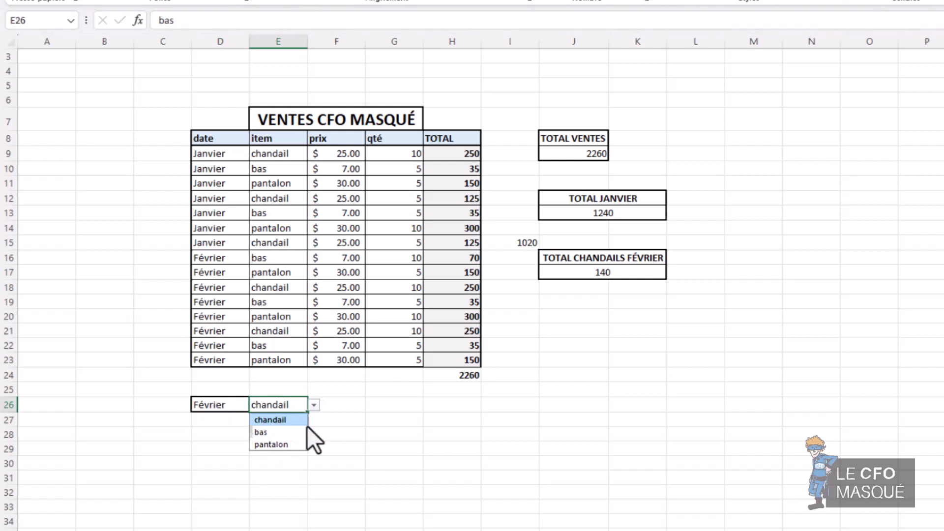
Check the TOTAL CHANDAILS FÉVRIER result in J17 against the February chandail rows 18 and 21 and their totals
left_click(634, 274)
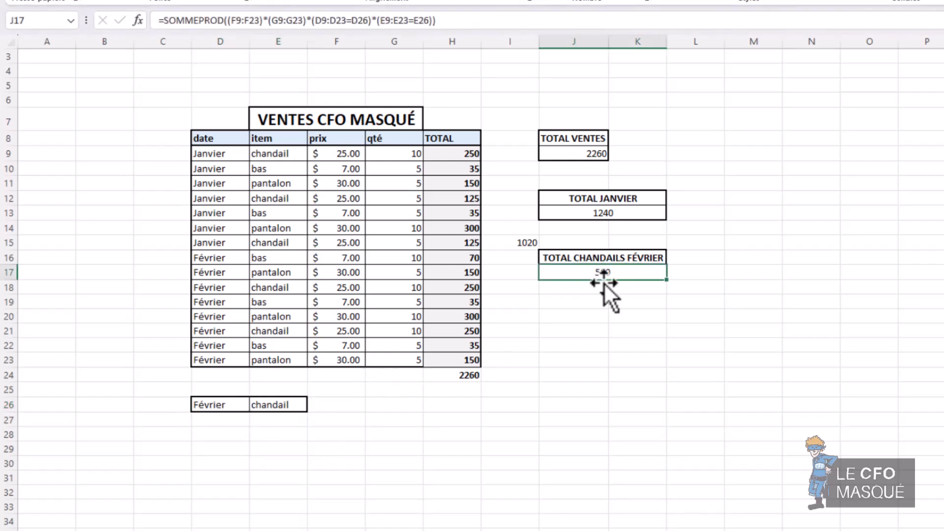
left_click_drag(225, 283, 440, 363)
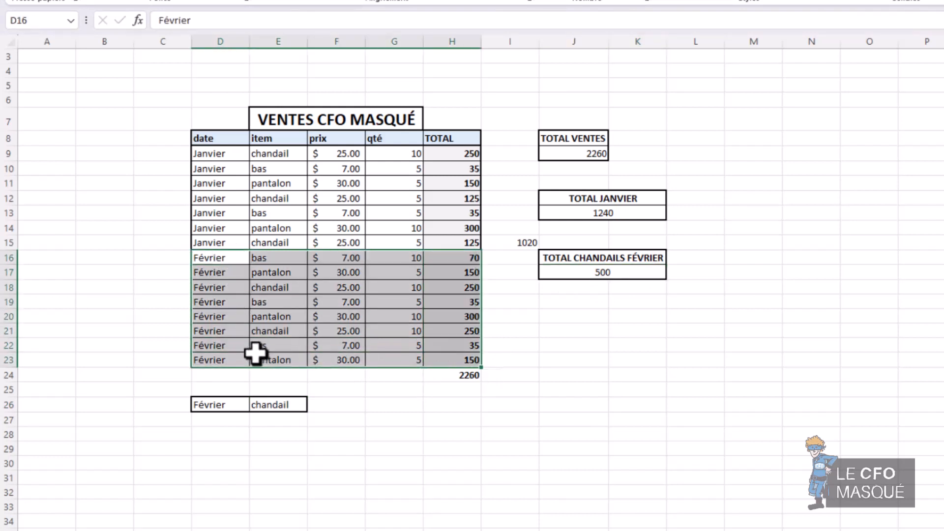
left_click(276, 332)
left_click(275, 289)
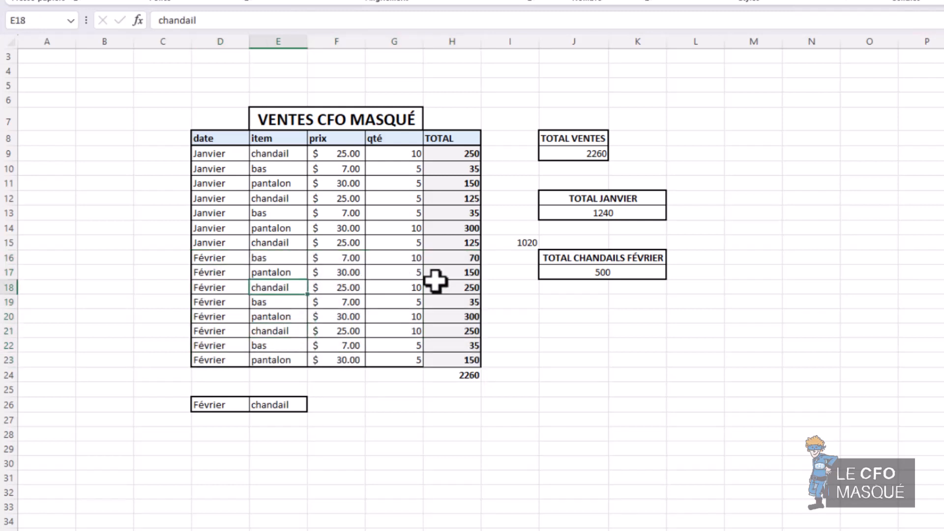
left_click(451, 288)
left_click(466, 332)
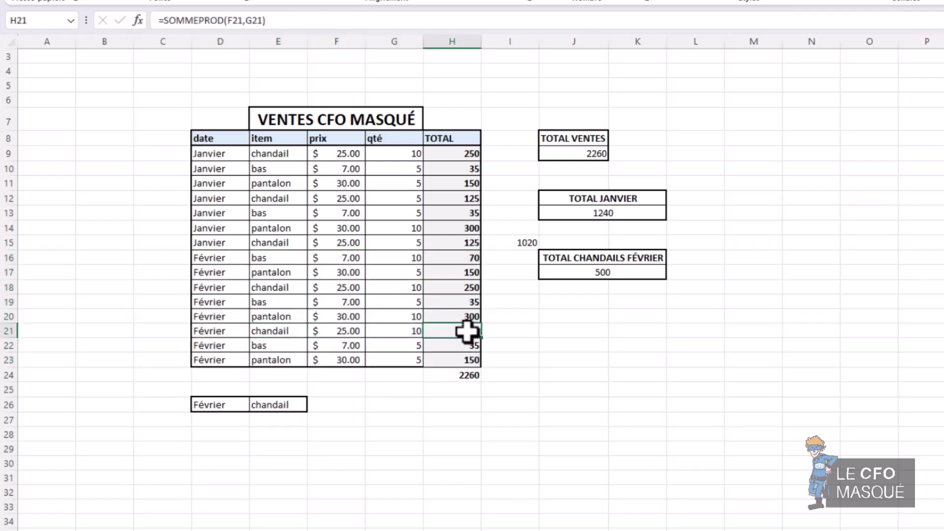
left_click(607, 274)
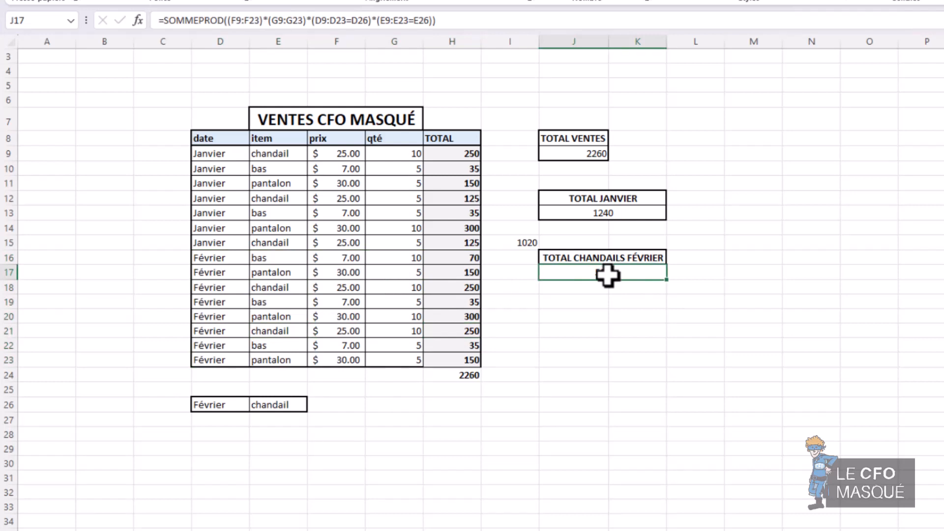